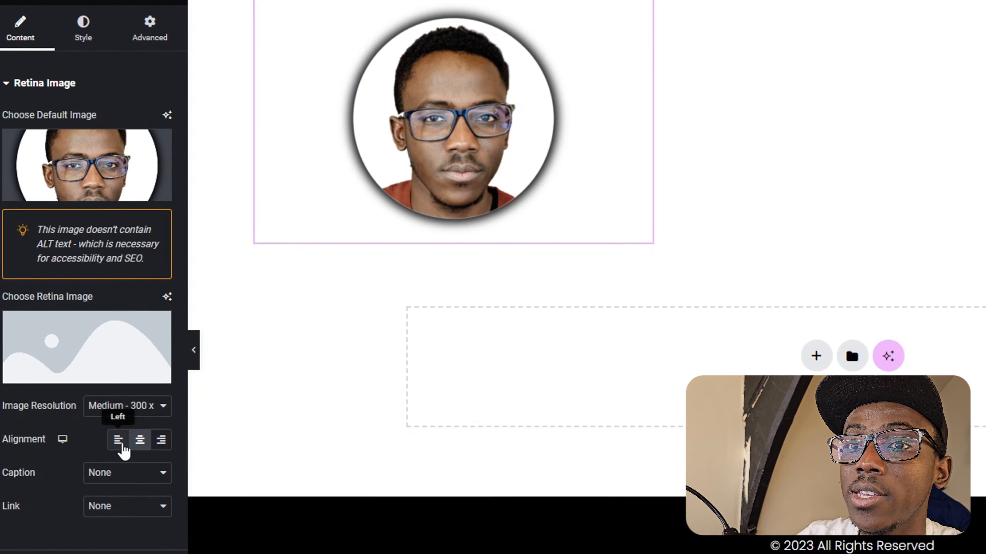
Left-align the retina image in the header and set its width to 10%
click(118, 445)
click(81, 26)
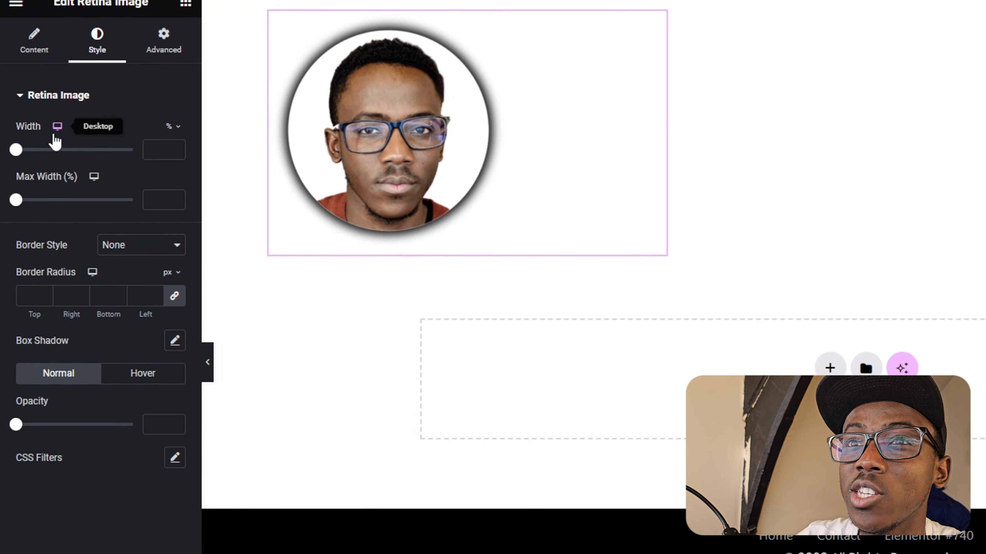
click(26, 155)
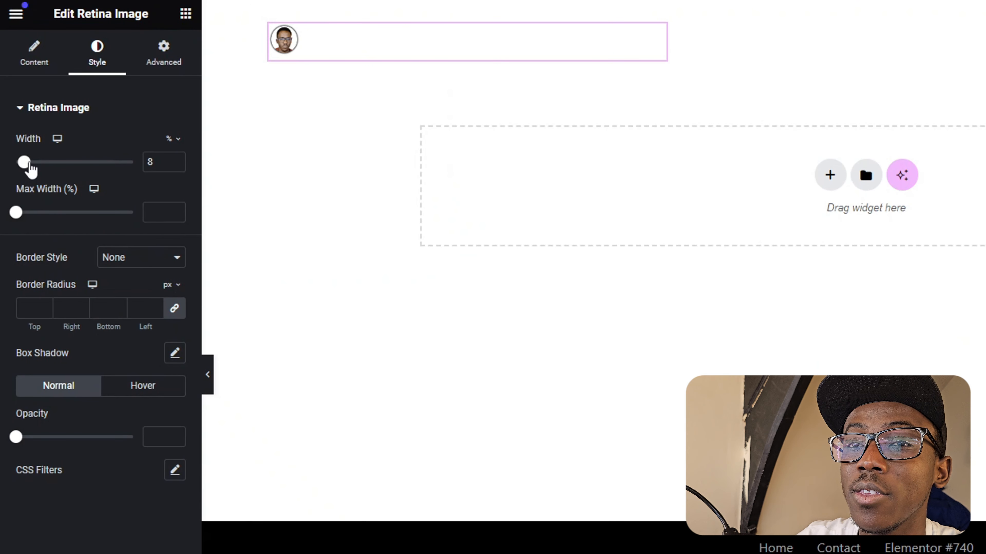
text(15)
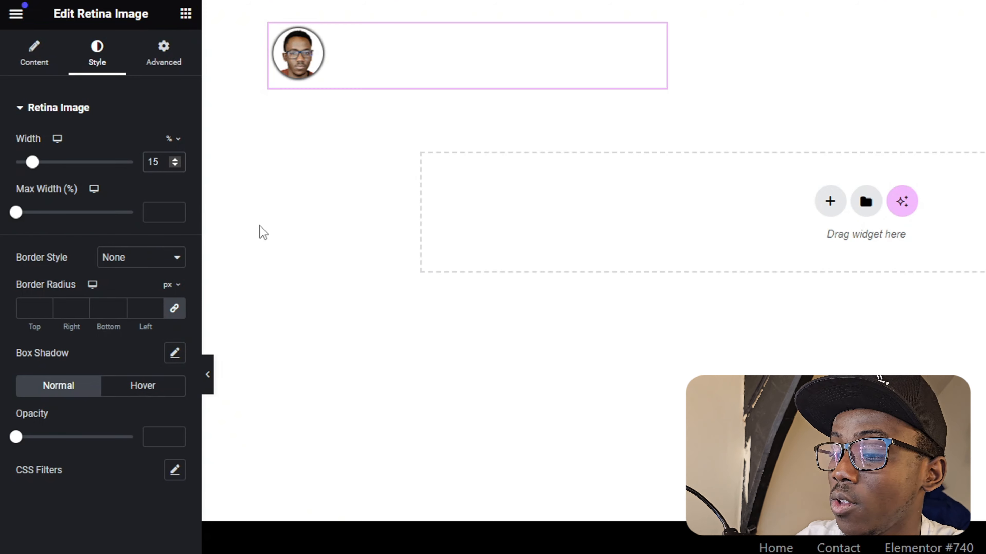
key(BackSpace)
text(0)
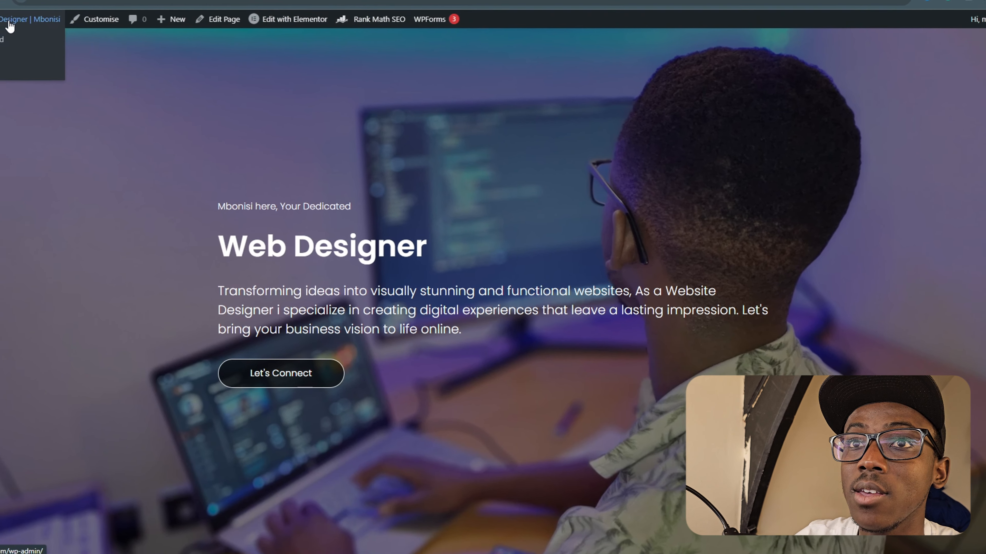
From the WordPress dashboard's Elementor Header & Footer Builder list, open the Home template's settings for editing
click(29, 44)
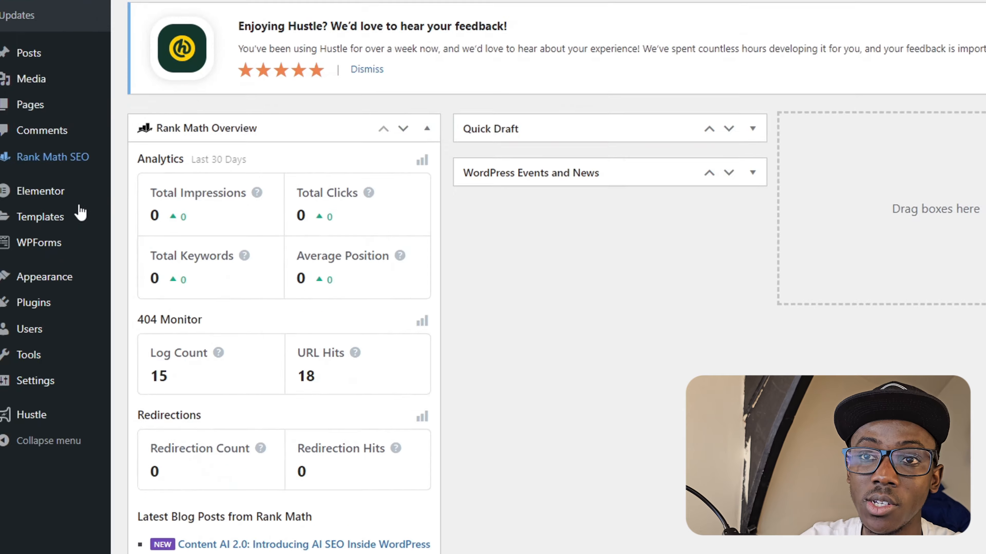
mouse_move(54, 278)
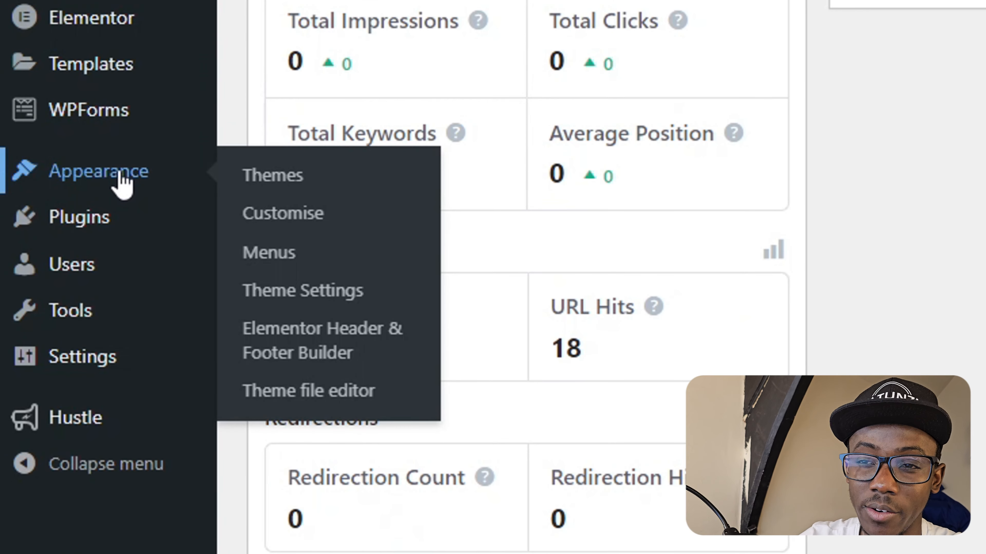
click(342, 351)
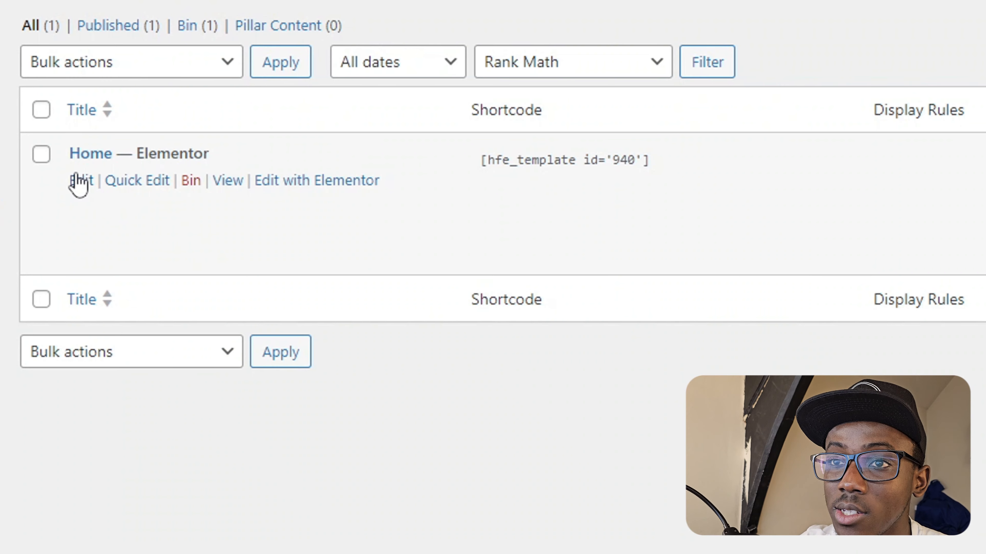
click(80, 178)
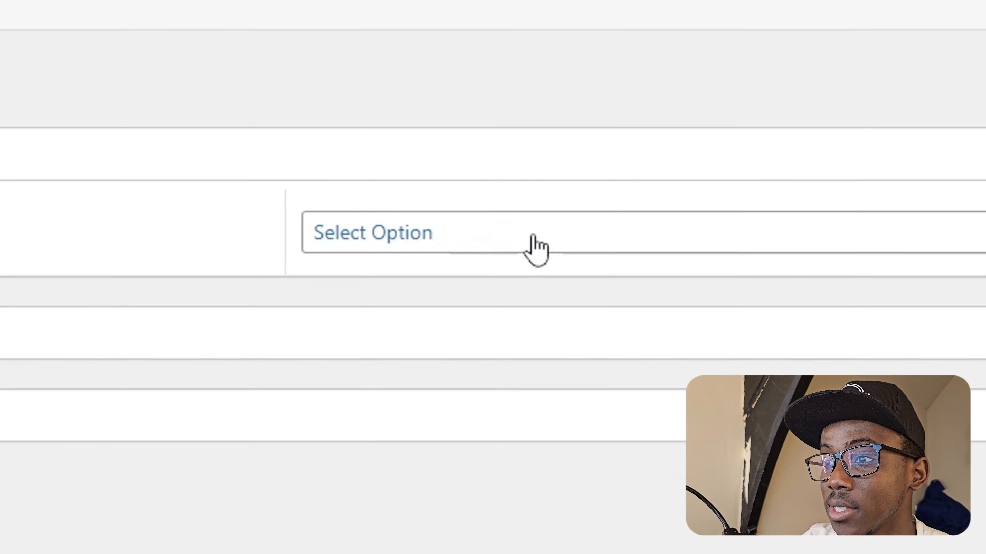
Set the Home template's type to Header
click(533, 238)
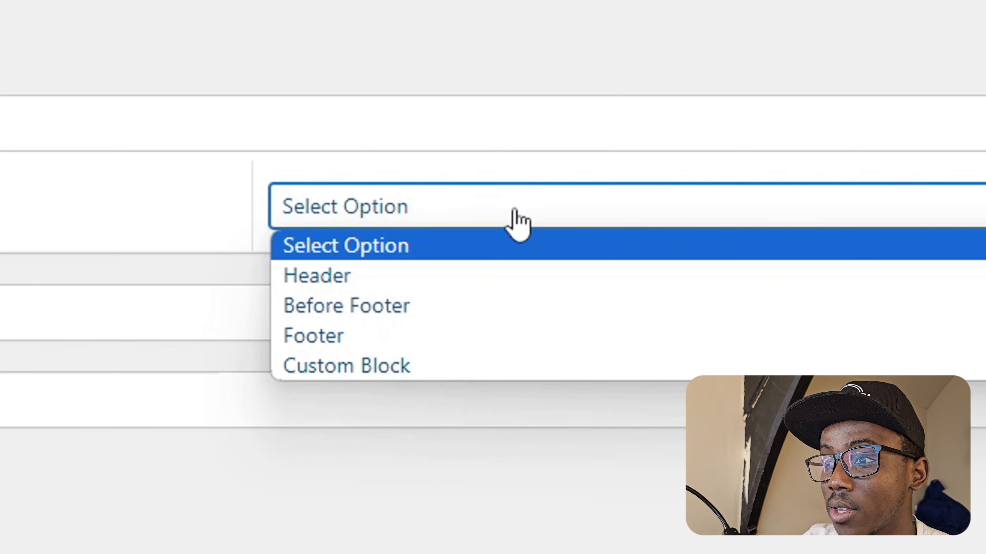
click(514, 241)
click(395, 244)
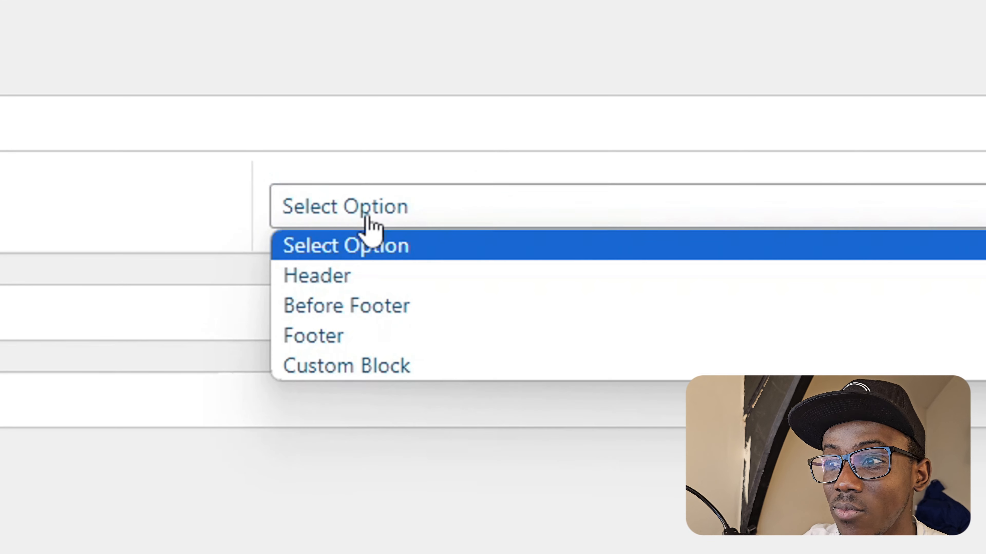
click(358, 273)
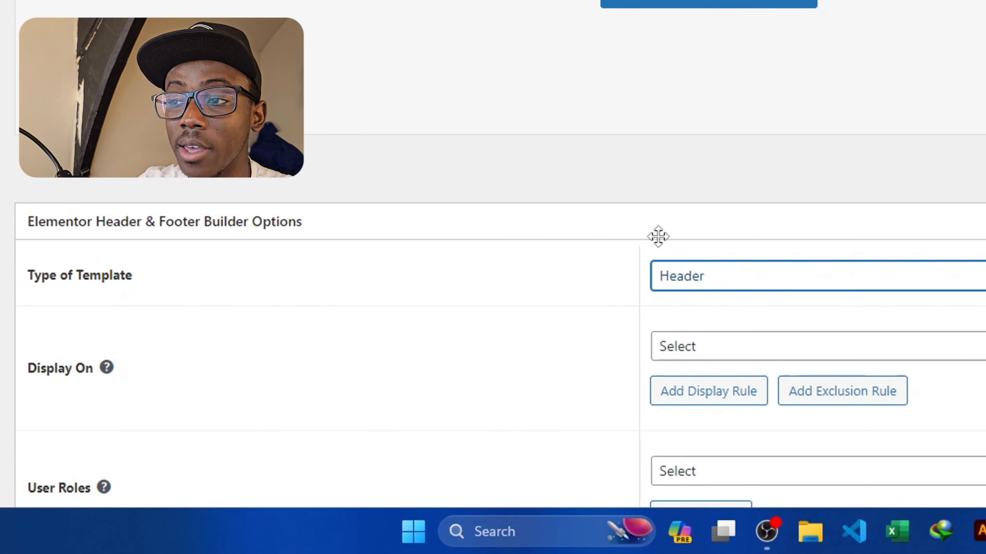
Set the header template to display on All Pages and update the template
click(776, 363)
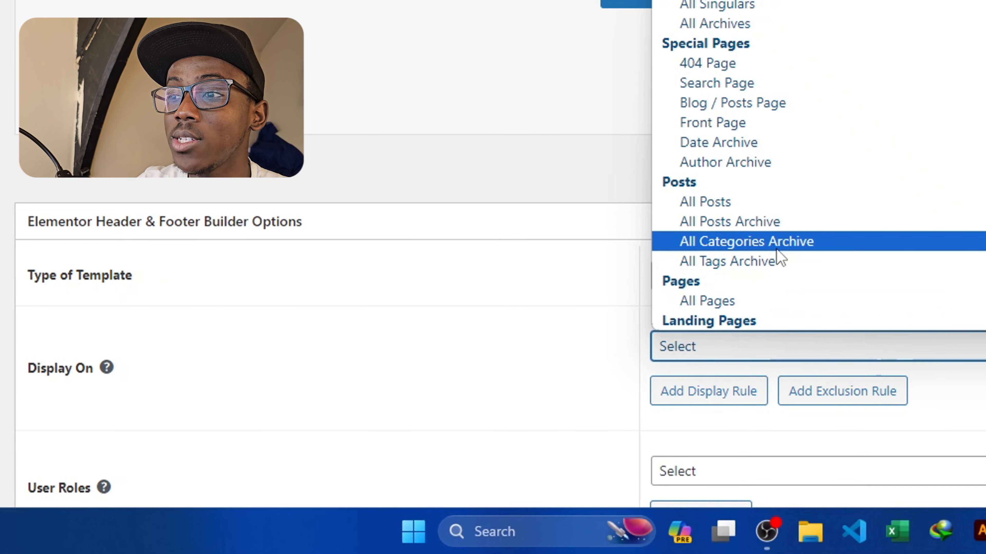
scroll(788, 260, down, 4)
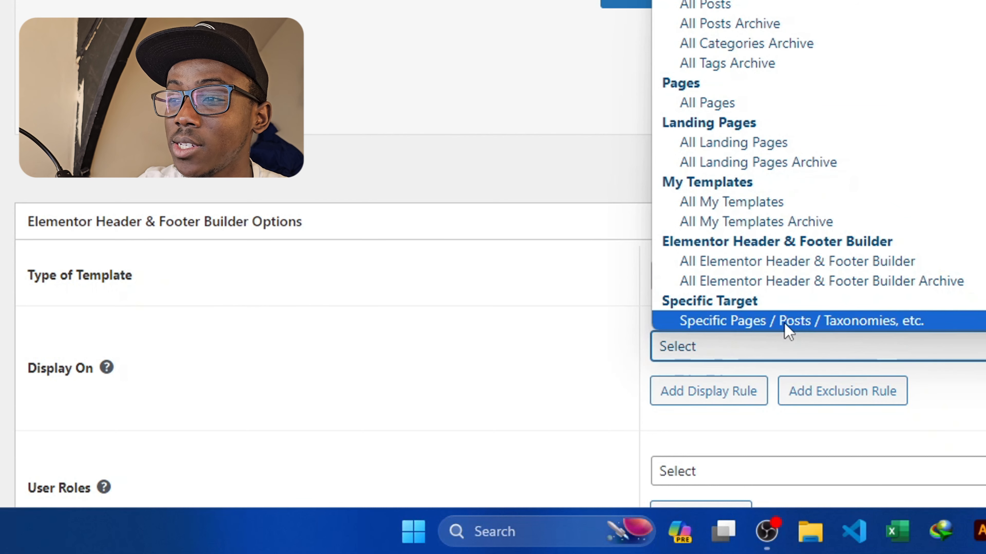
scroll(740, 161, up, 3)
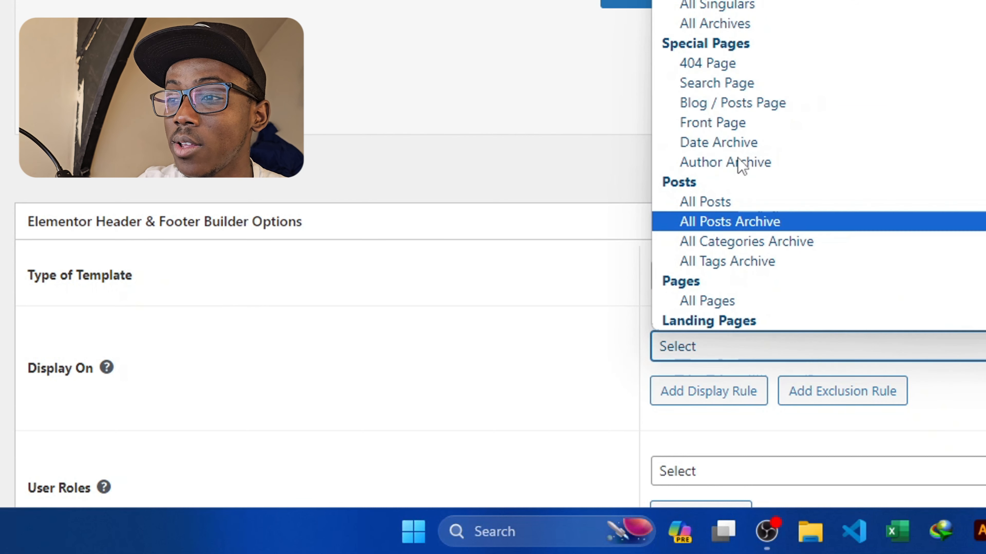
click(739, 301)
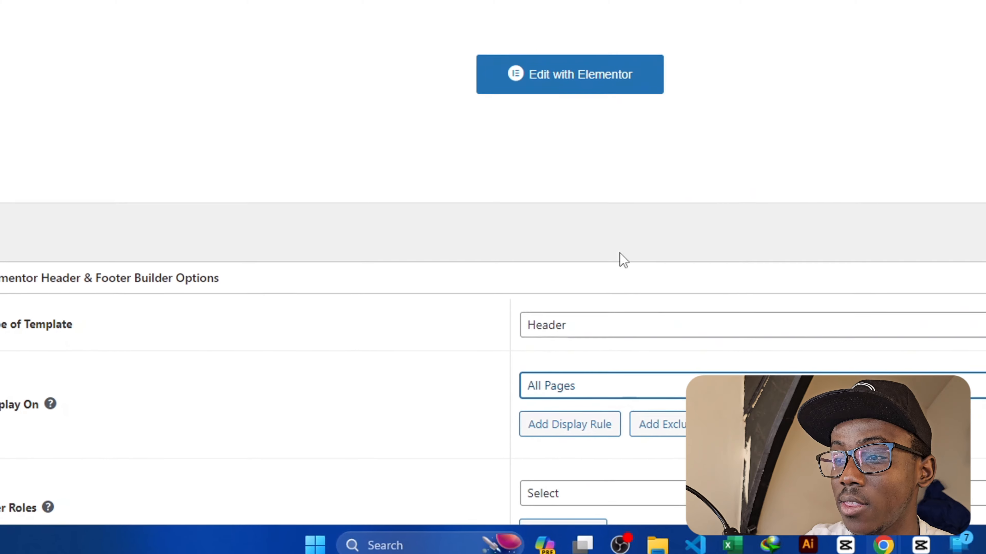
click(952, 228)
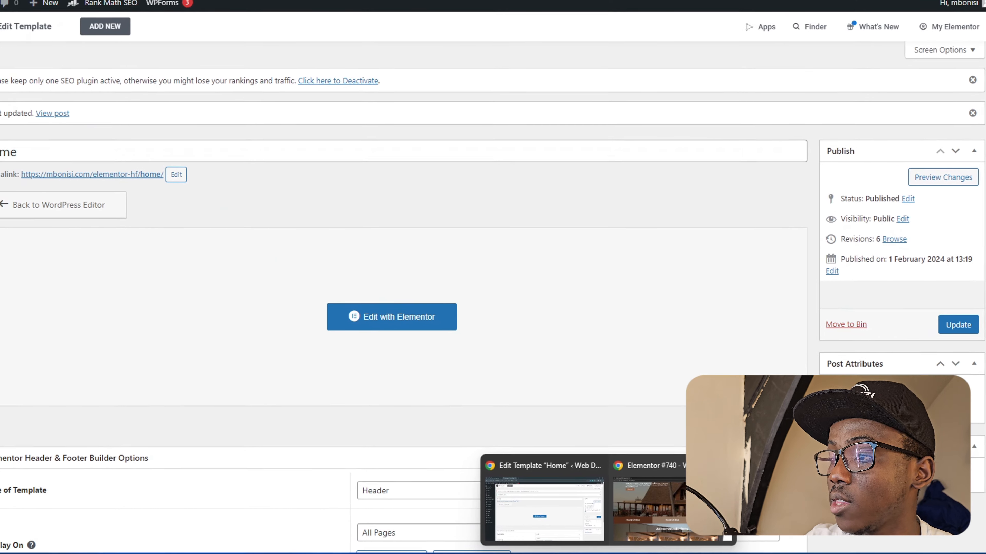
Switch to the incognito window and examine the header area of the live Elementor #740 page
click(668, 508)
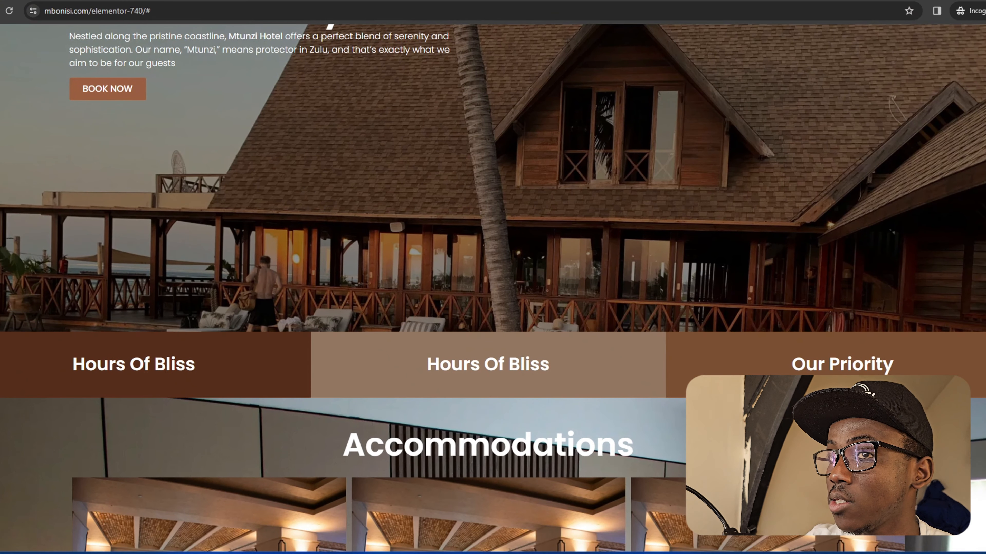
scroll(536, 274, up, 4)
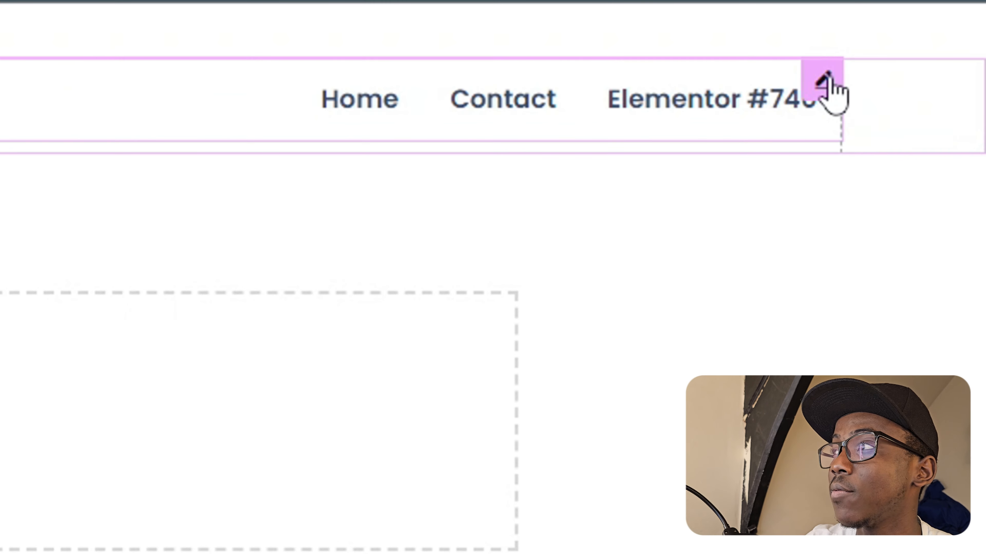
Set the header navigation menu's normal text colour to black
click(828, 82)
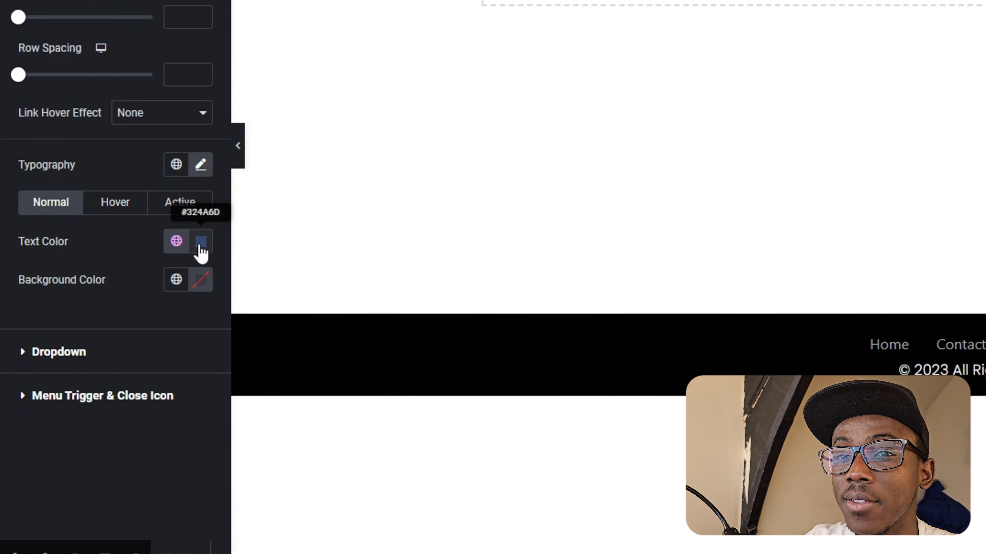
click(200, 244)
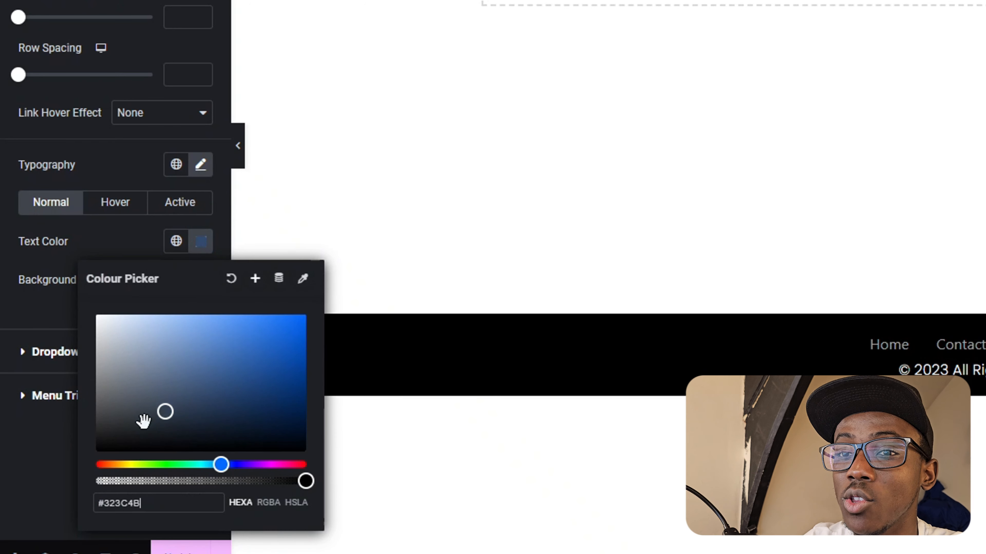
click(42, 452)
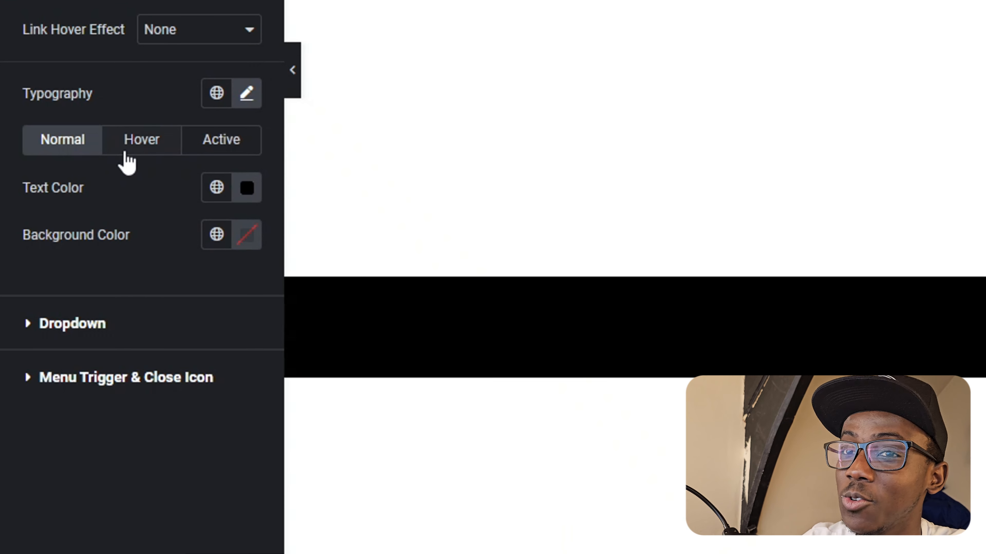
Set the navigation menu's hover text colour to near-black #1A1A1B
click(138, 148)
click(247, 188)
drag(225, 299, 130, 427)
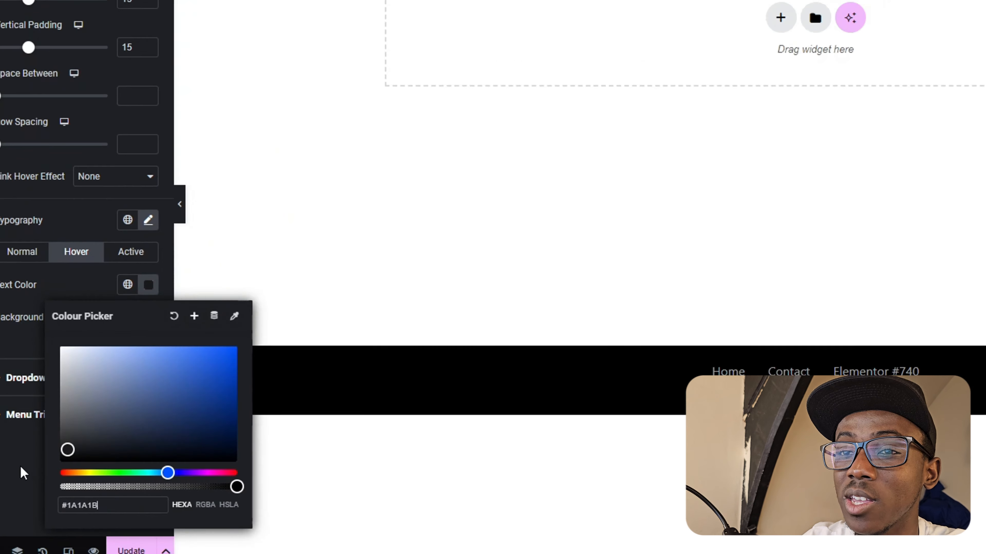
click(20, 467)
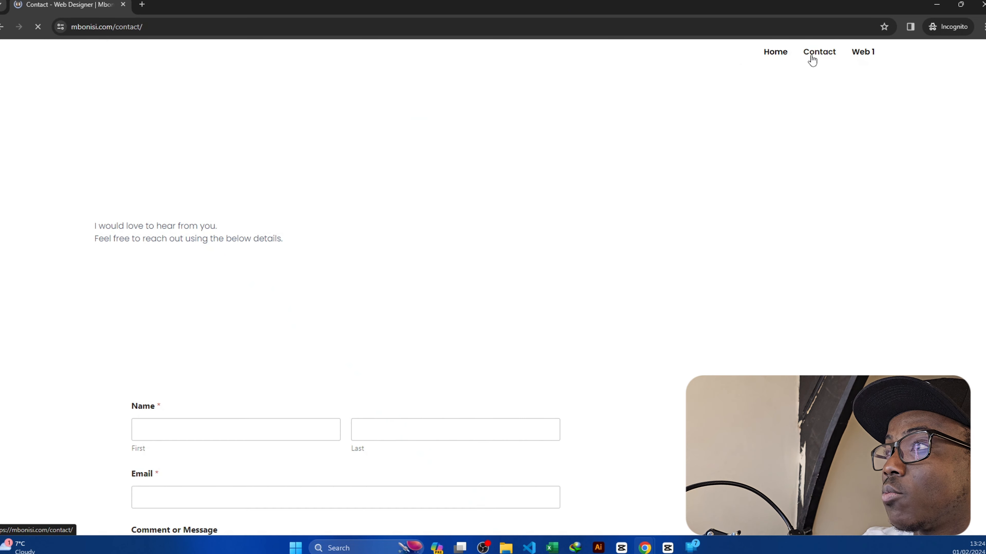
Go to the Home page of the live site through its header menu to check the navigation
click(776, 55)
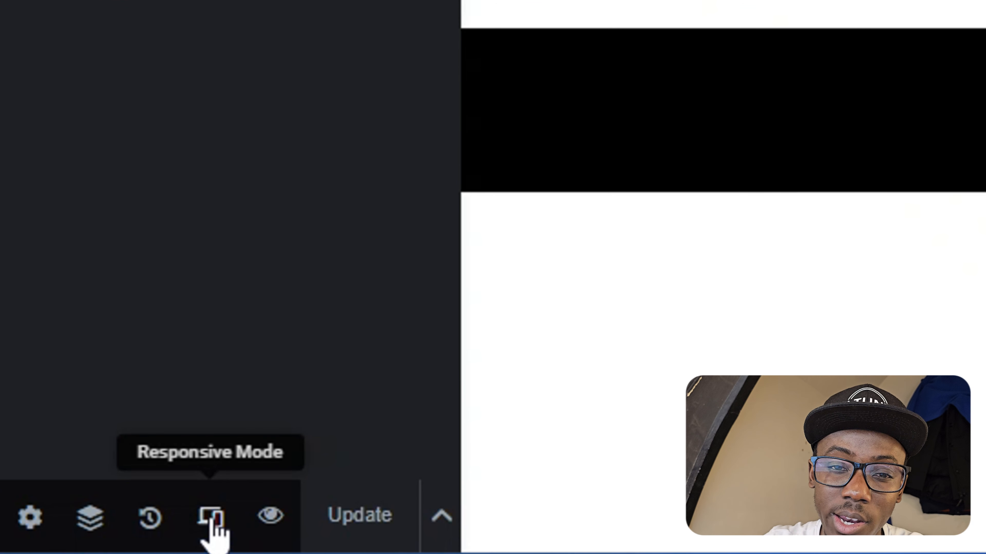
Switch the header editor to the mobile responsive view and expand the hamburger menu
click(211, 518)
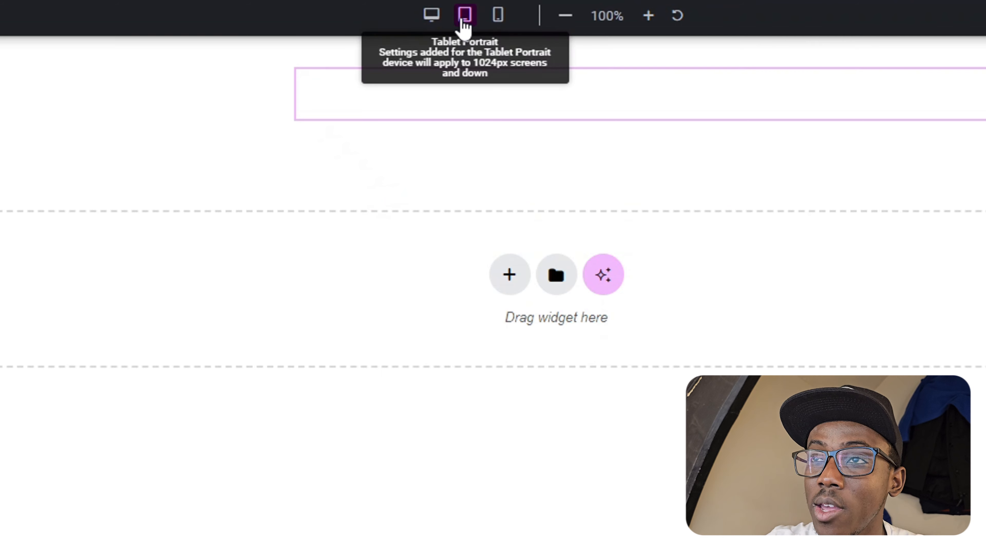
click(498, 15)
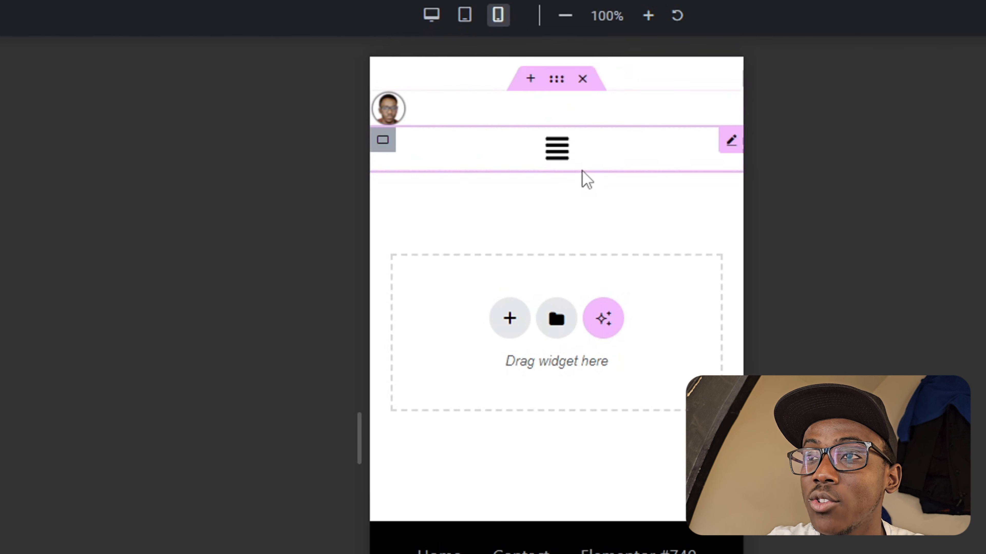
click(557, 150)
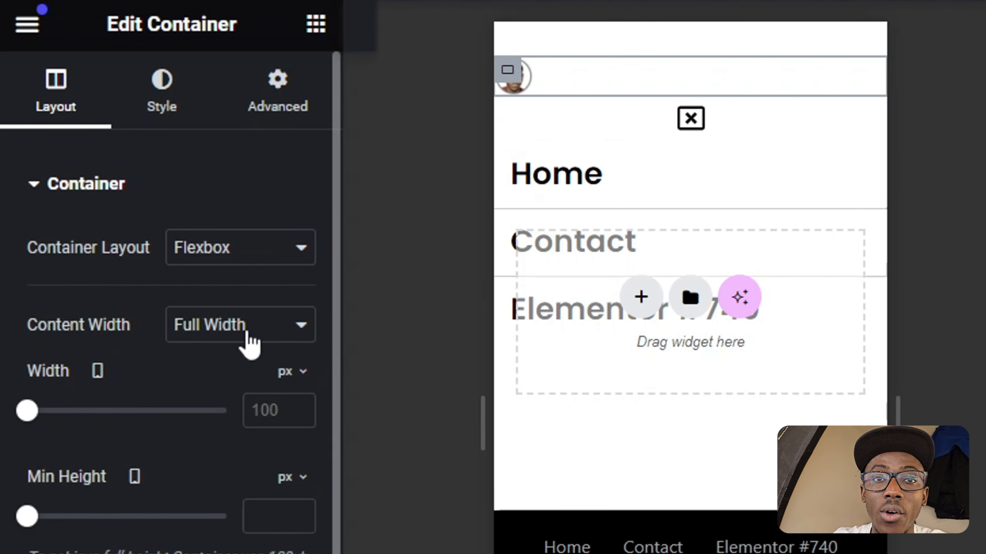
Set the mobile width of the container holding the logo image to 50%
drag(33, 411, 55, 411)
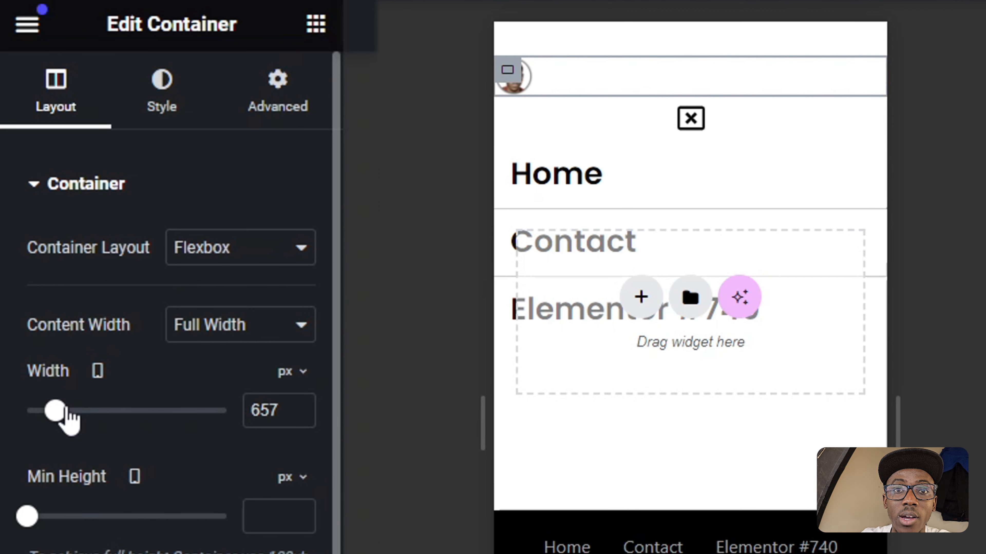
click(292, 373)
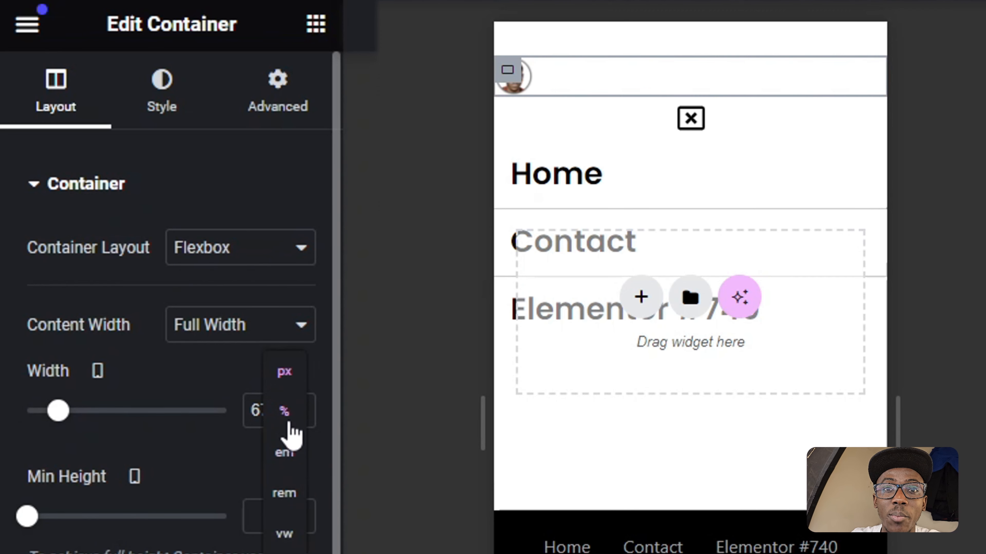
click(289, 423)
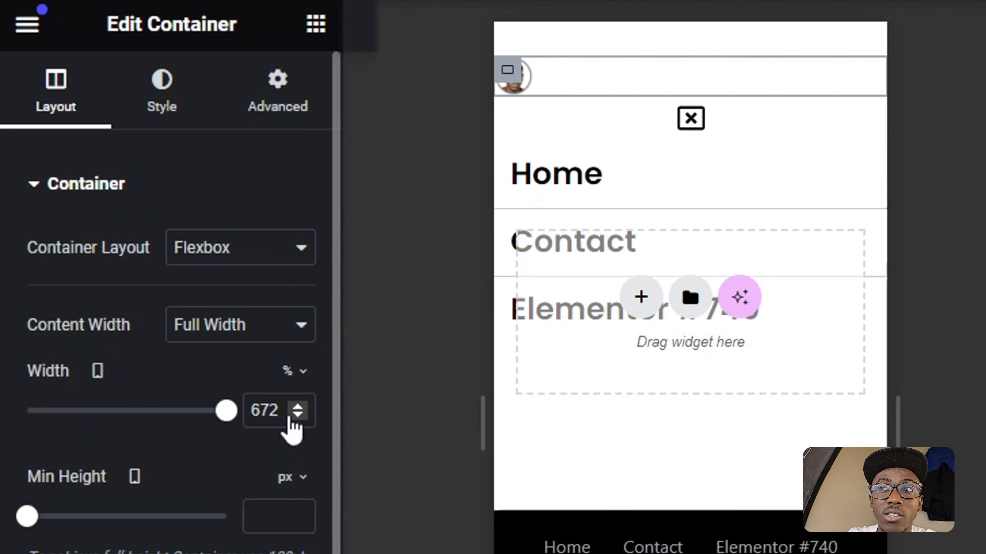
double_click(254, 410)
text(50)
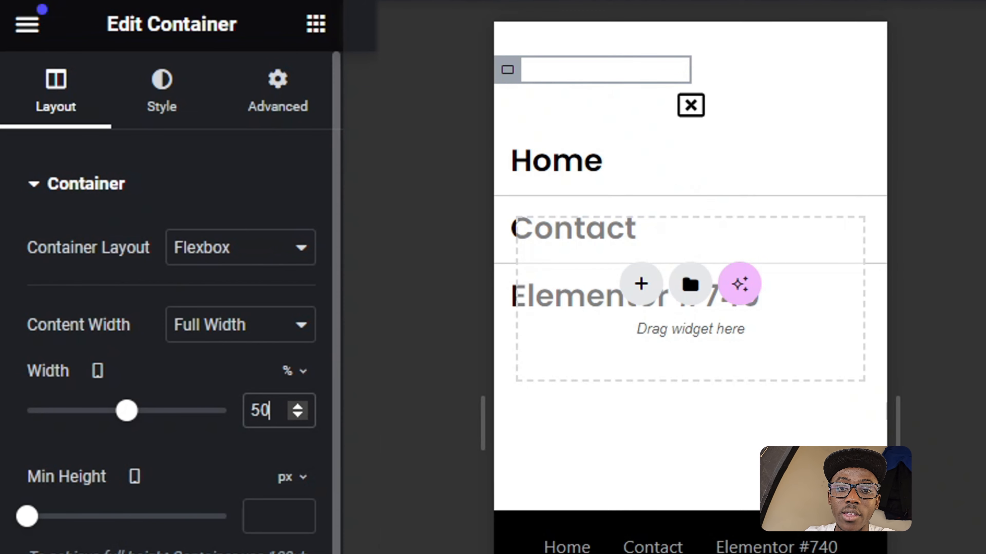
click(267, 553)
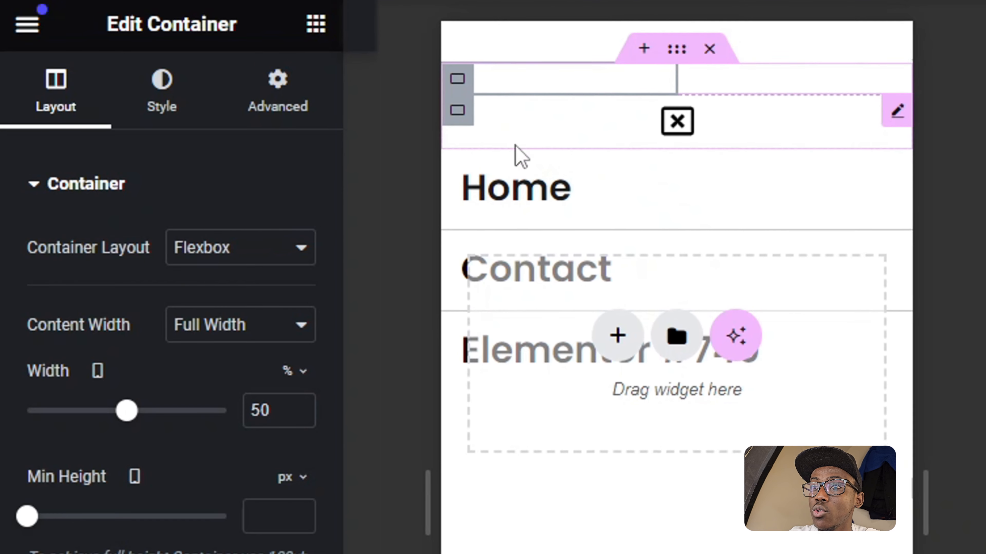
Set the mobile width of the container holding the navigation menu to 50%
click(443, 128)
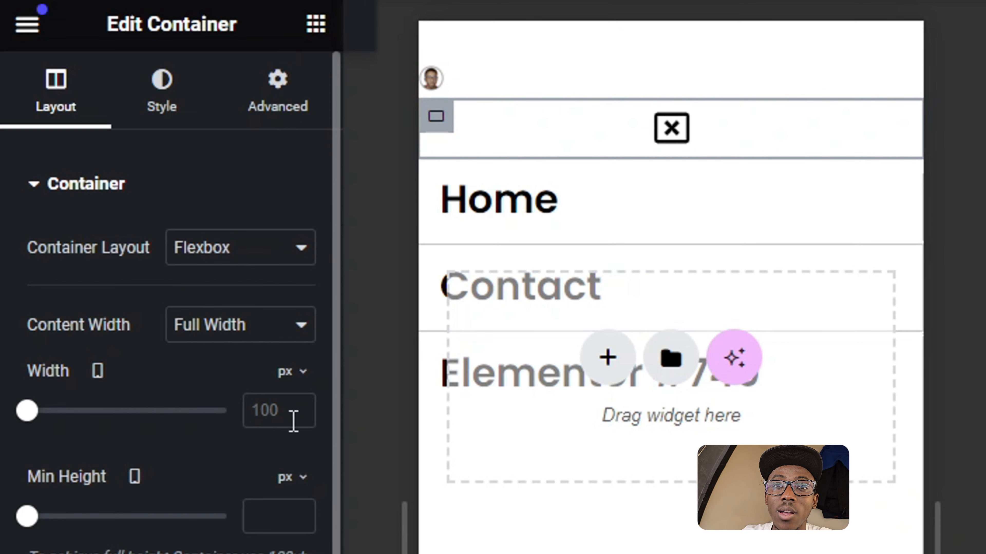
click(285, 371)
click(296, 404)
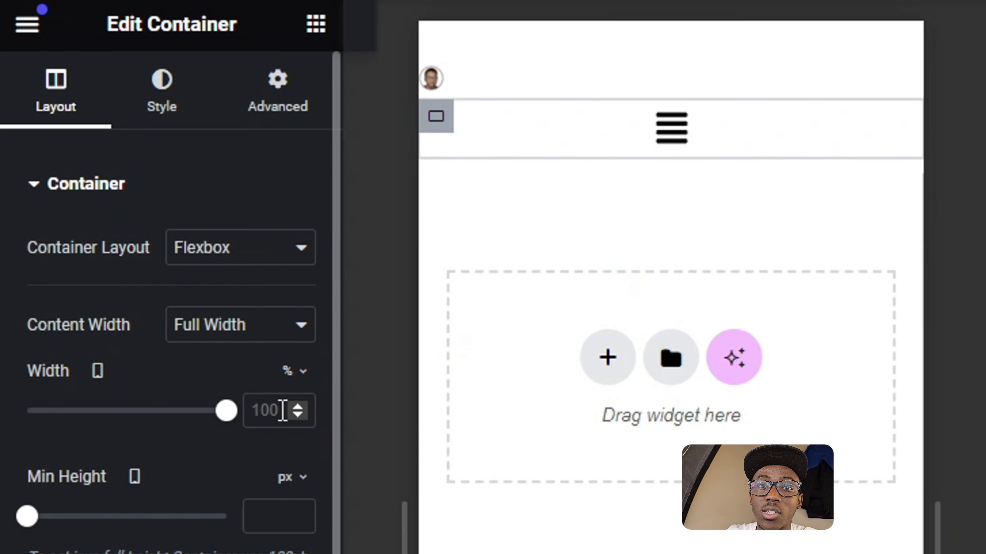
double_click(268, 410)
text(5)
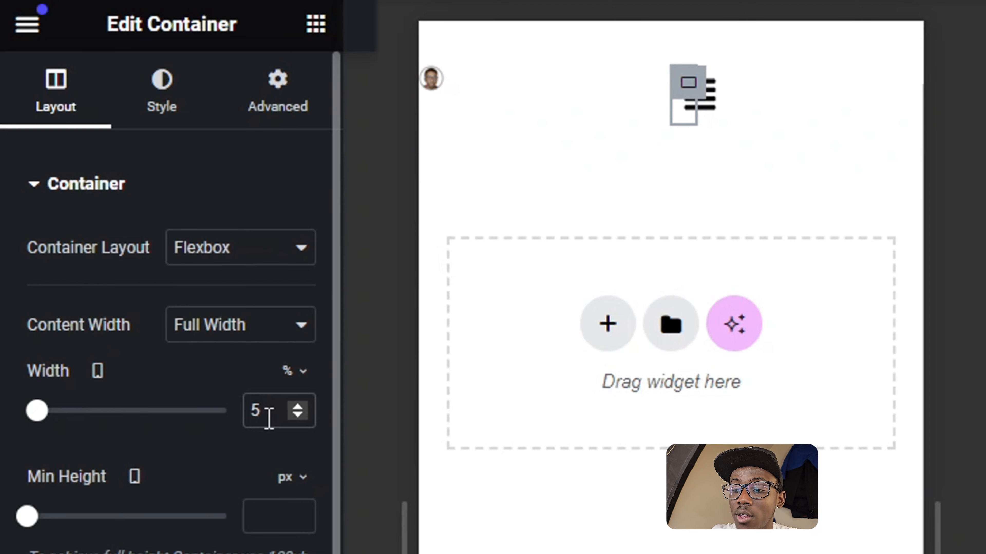
text(0)
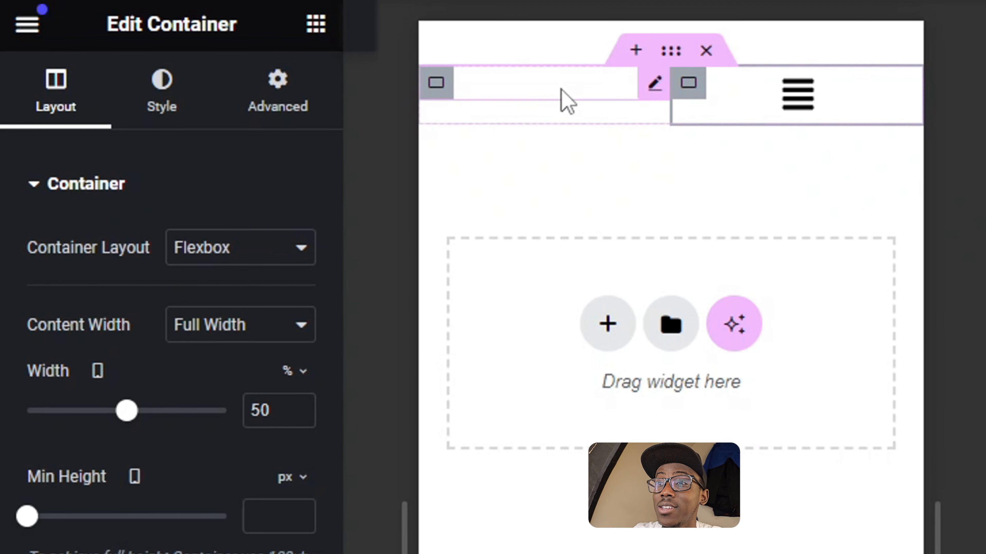
Set the logo image's mobile width to 19%
click(653, 90)
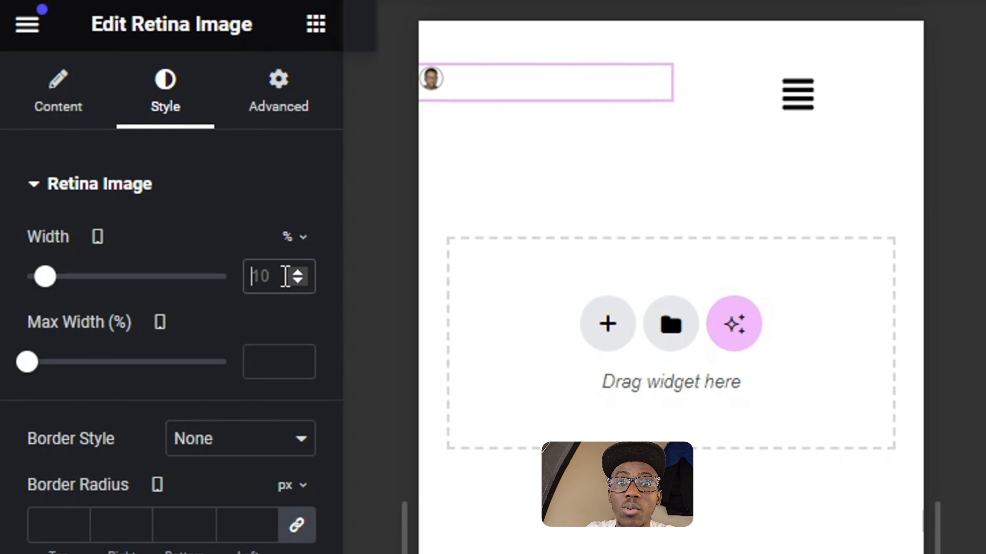
text(11)
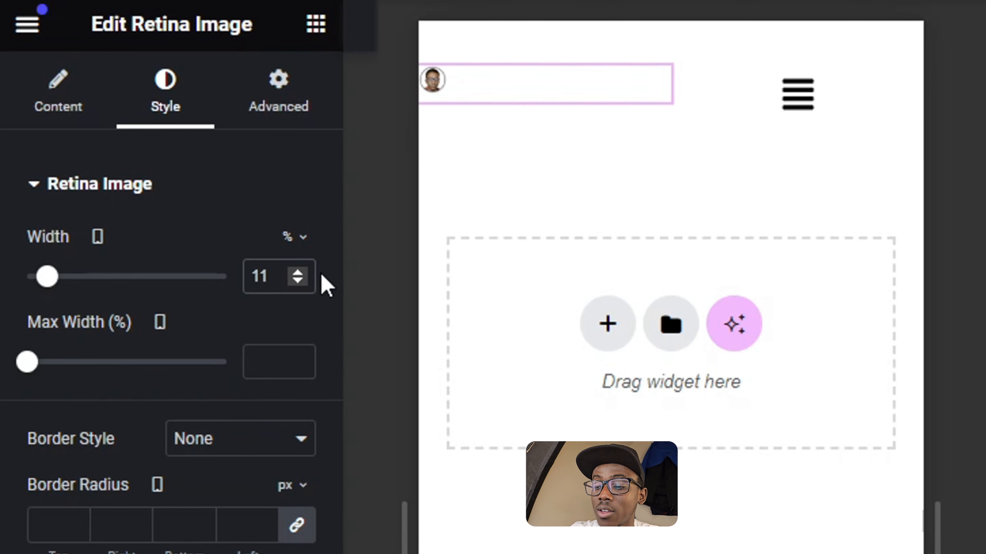
key(BackSpace)
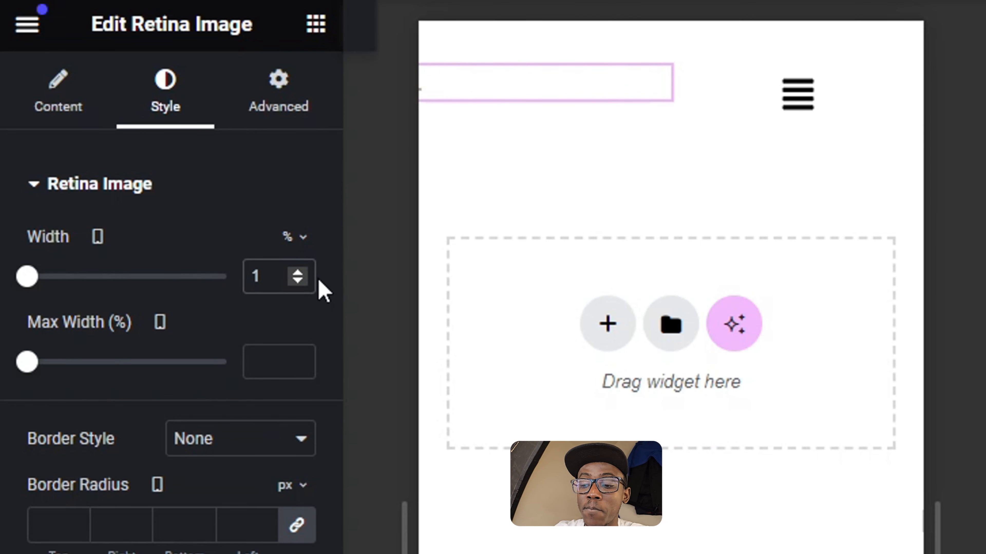
text(9)
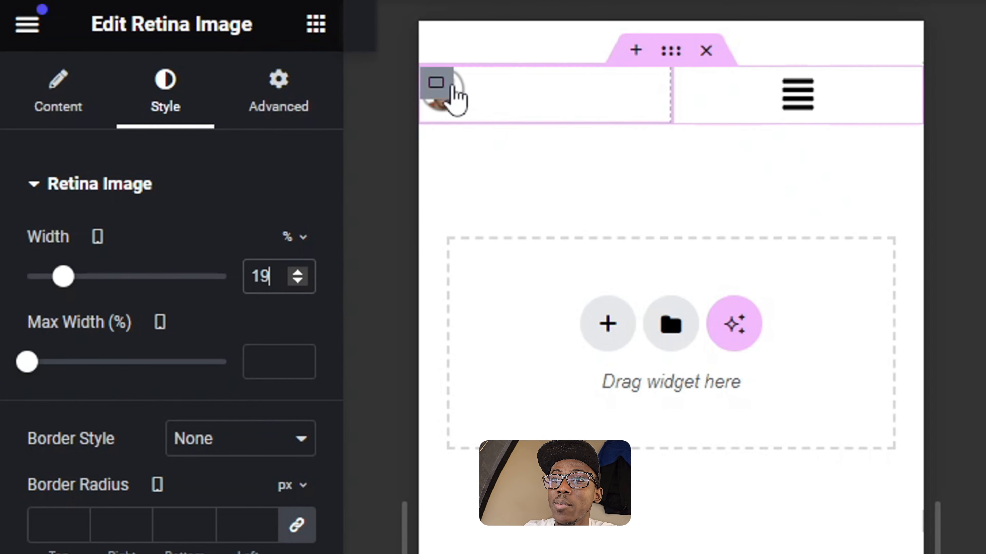
Unlink the logo image's mobile margins and set only the left margin to 10 px
click(441, 85)
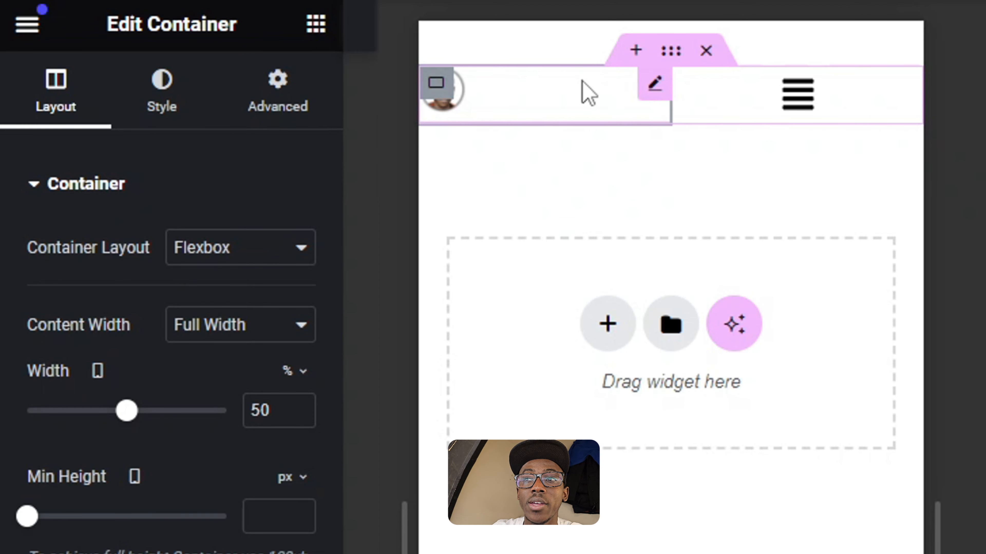
click(654, 82)
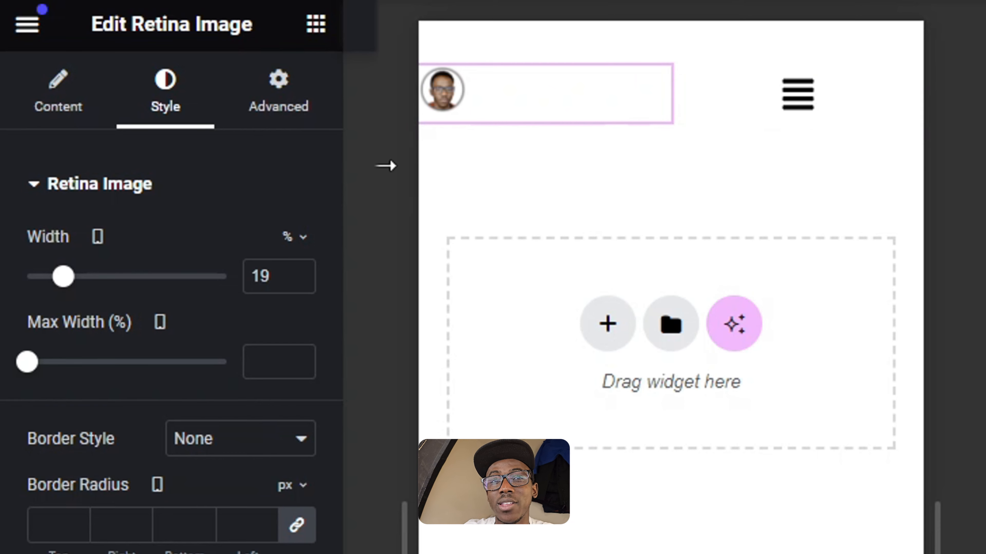
click(305, 110)
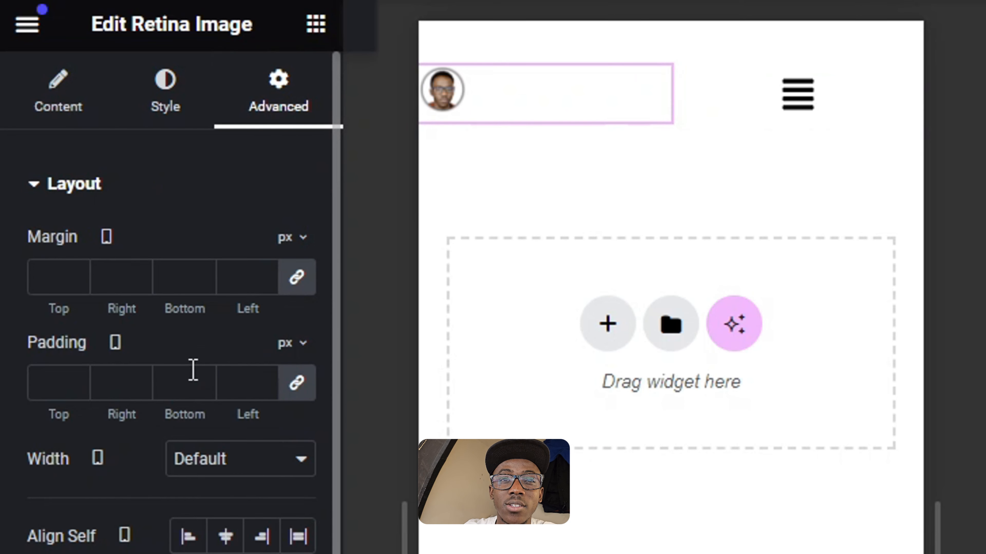
click(301, 288)
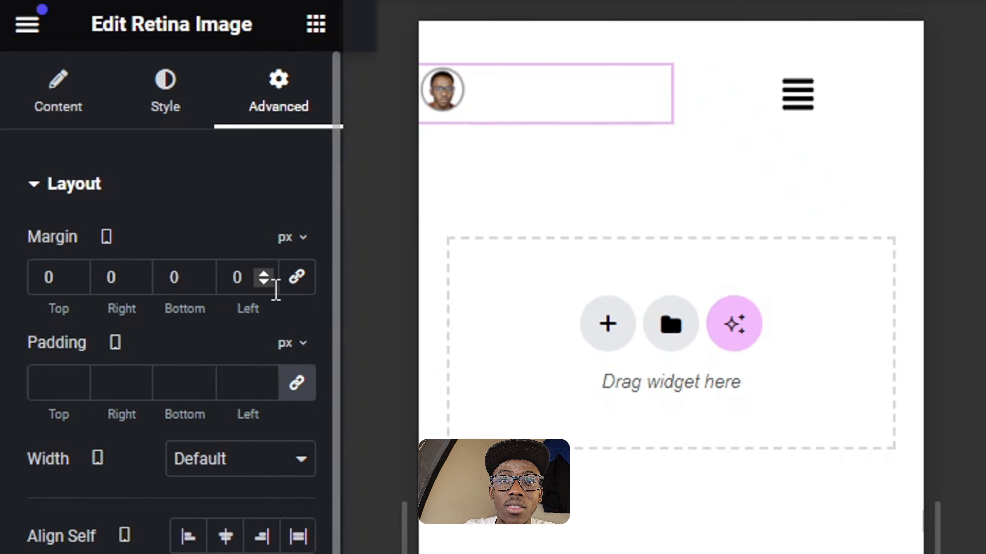
click(234, 276)
text(1)
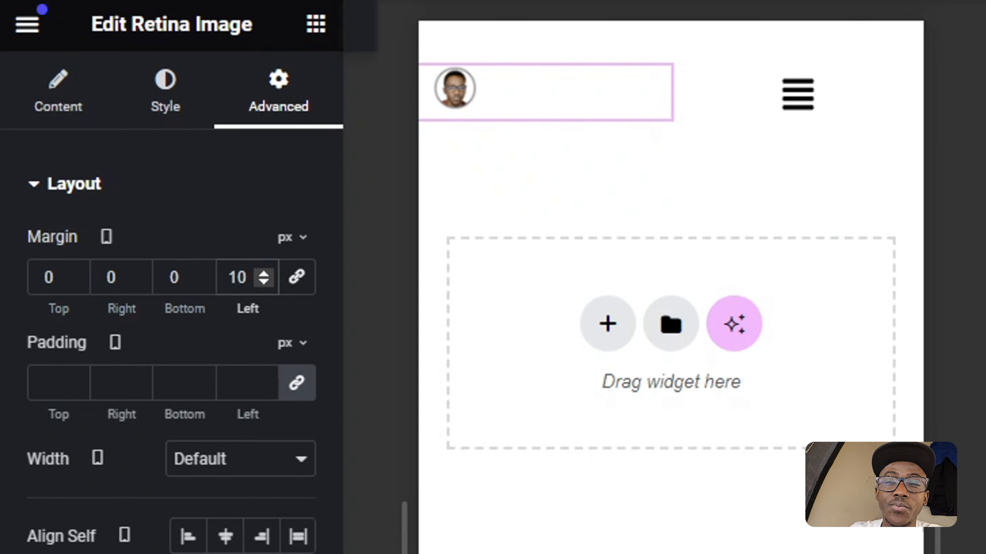
Align the navigation menu's hamburger icon to the right for the responsive breakpoint
click(799, 103)
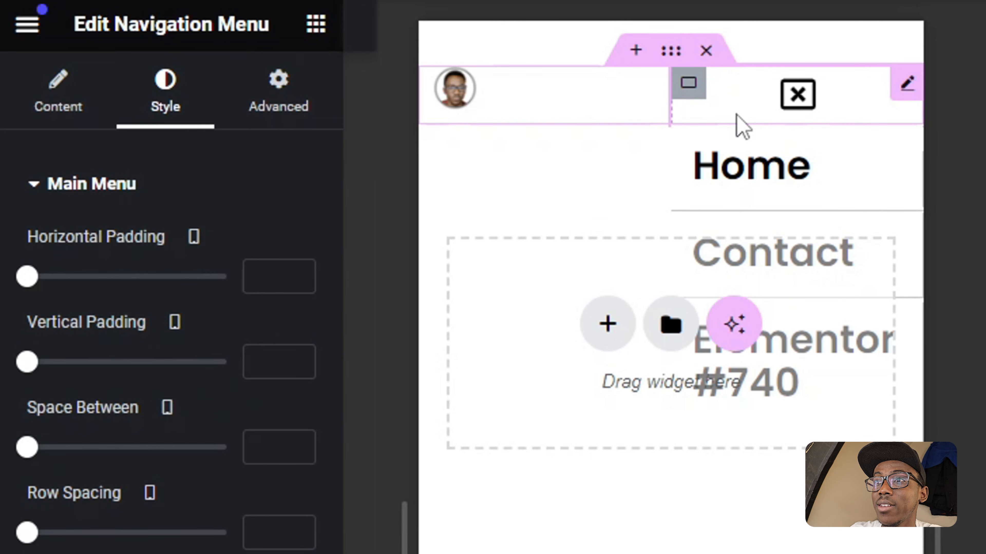
click(689, 86)
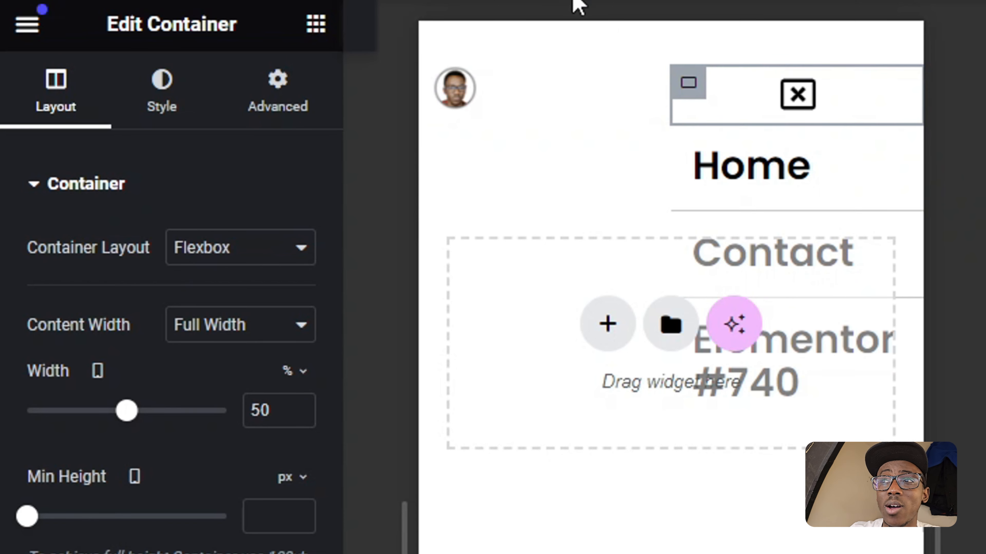
click(689, 83)
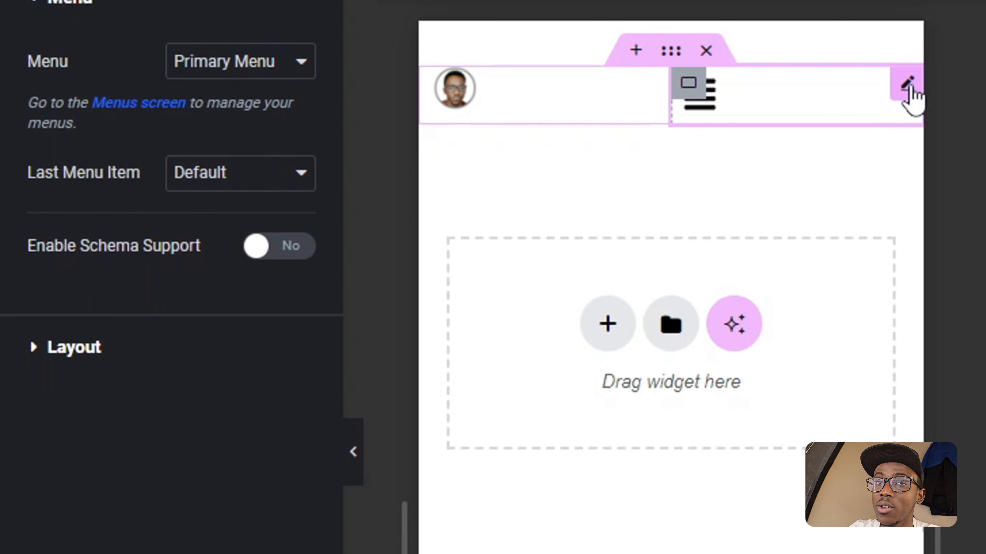
click(88, 256)
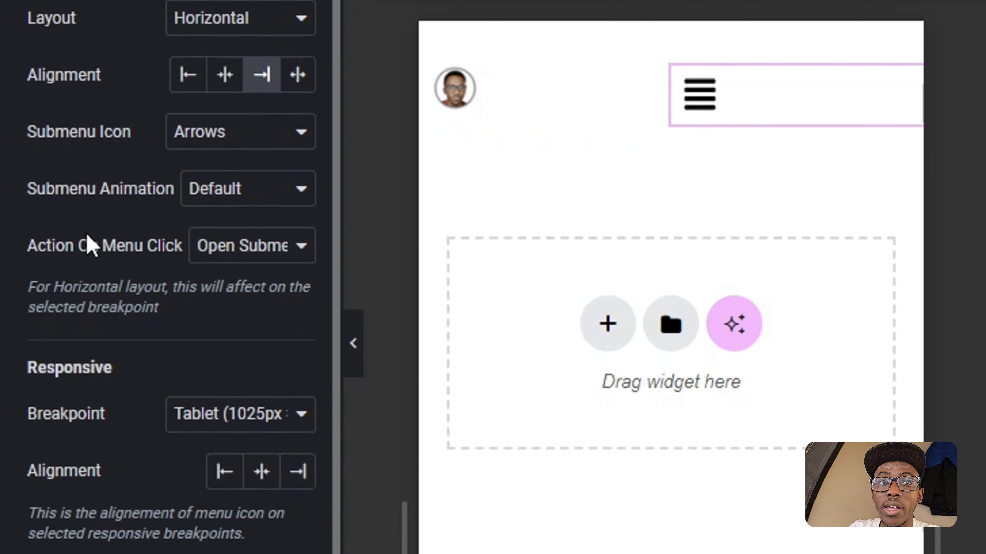
scroll(299, 375, down, 3)
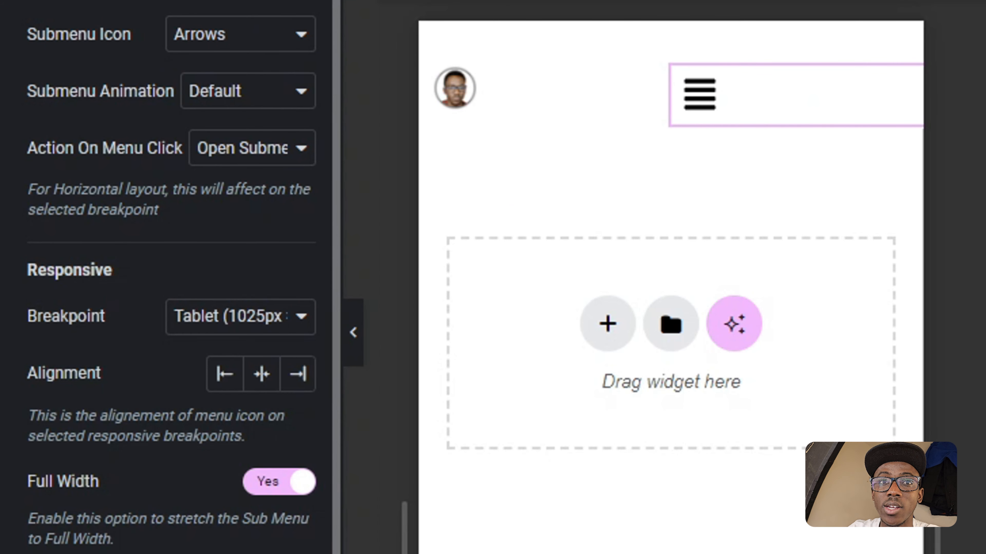
drag(342, 104, 941, 105)
scroll(675, 277, down, 3)
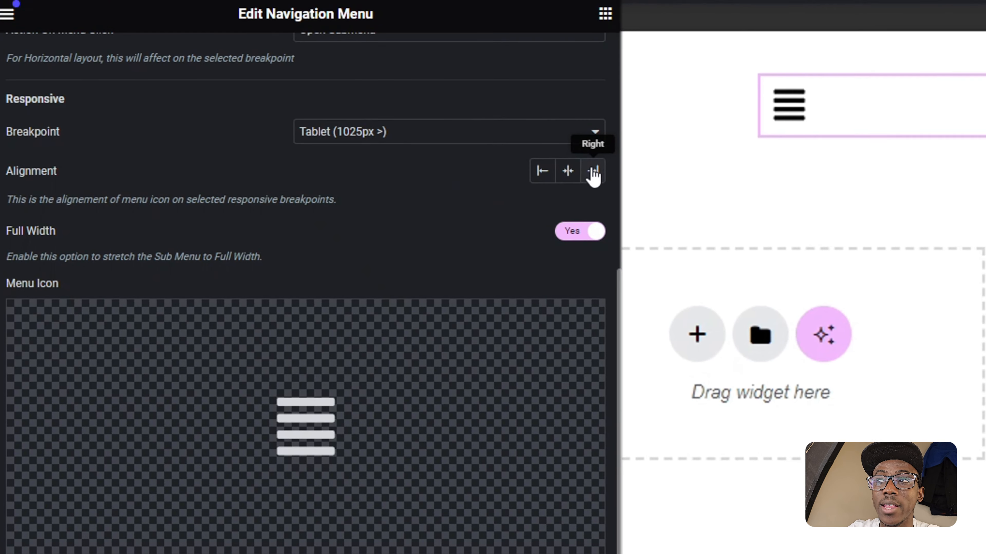
click(709, 80)
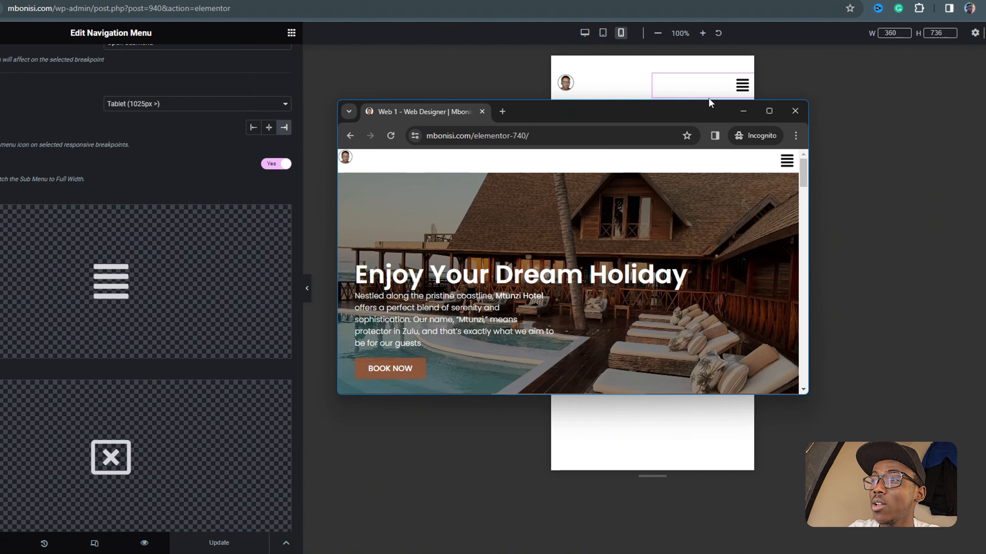
Shrink the live site's browser window to mobile width, expand and collapse its hamburger menu, and return to the header editor
click(708, 99)
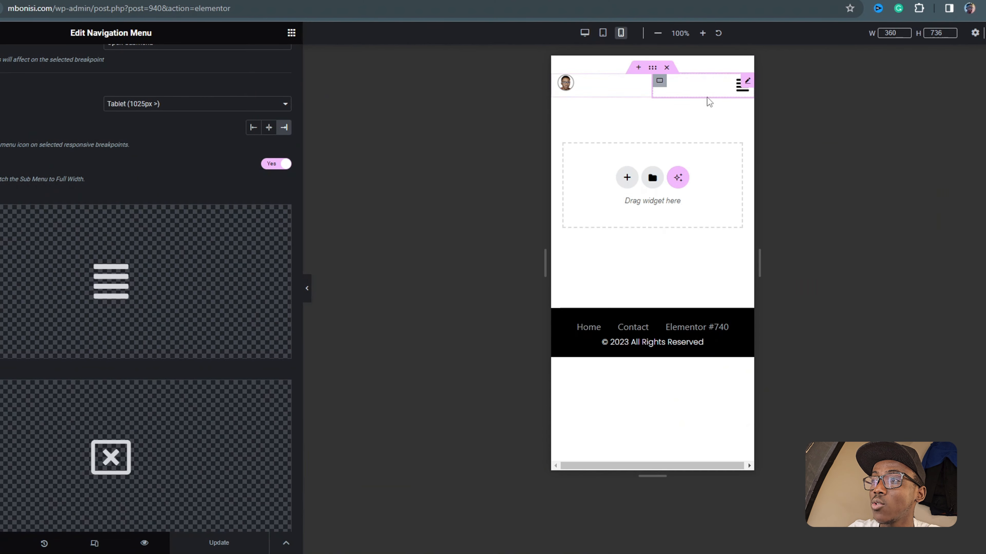
click(695, 533)
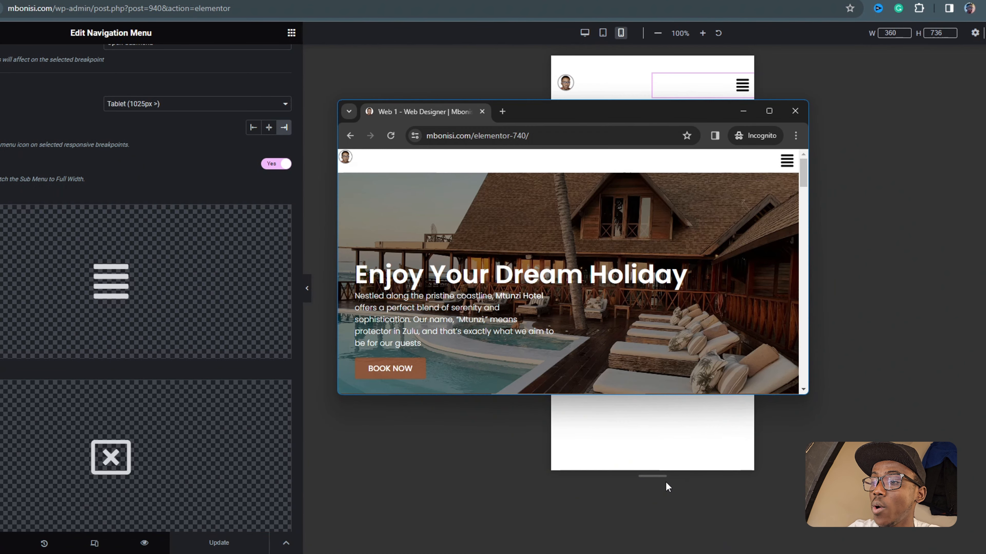
drag(643, 396, 643, 519)
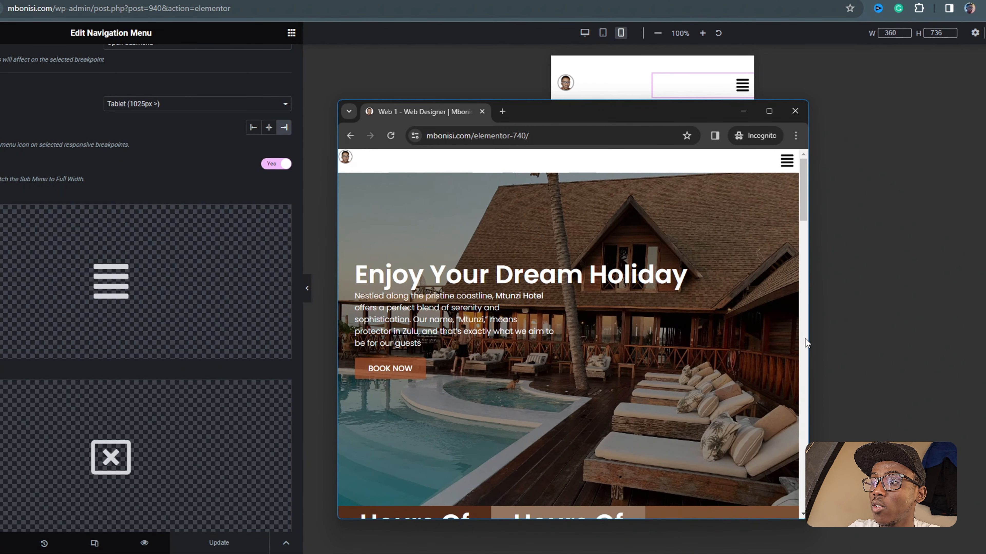
drag(808, 337, 619, 337)
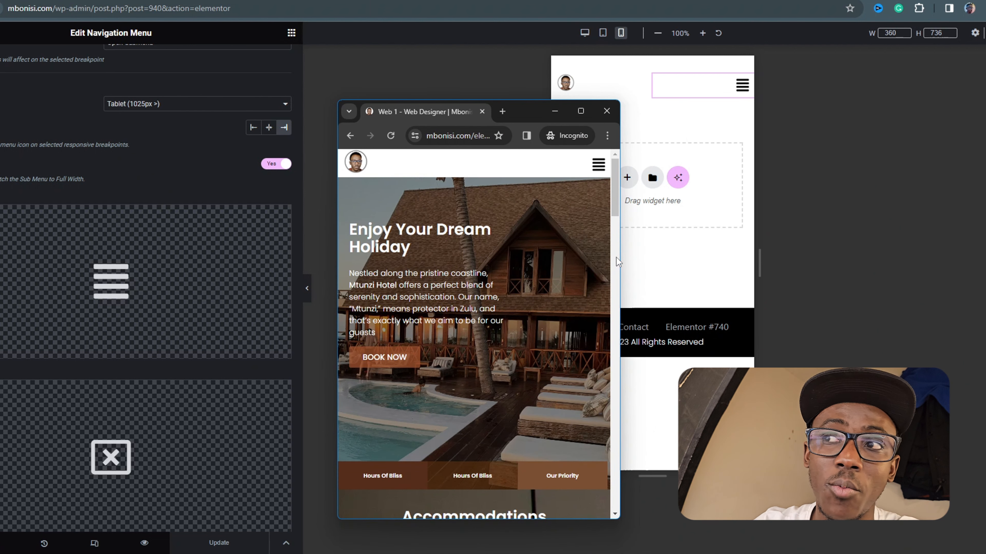
click(599, 166)
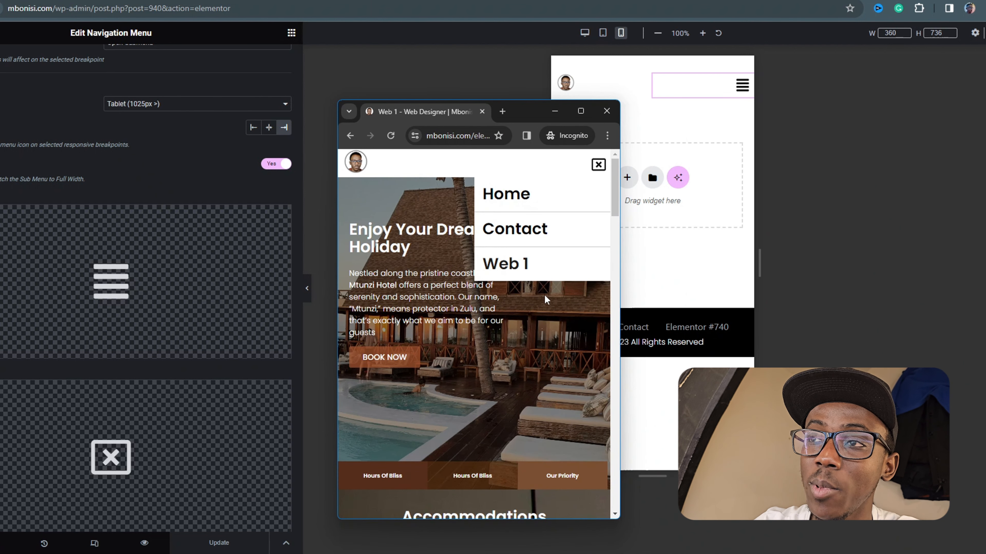
click(598, 164)
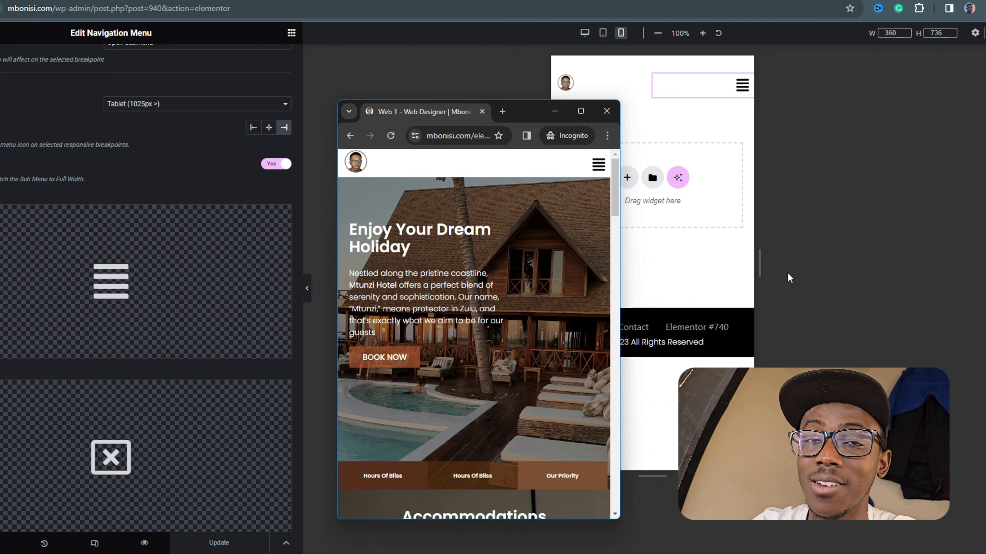
click(843, 284)
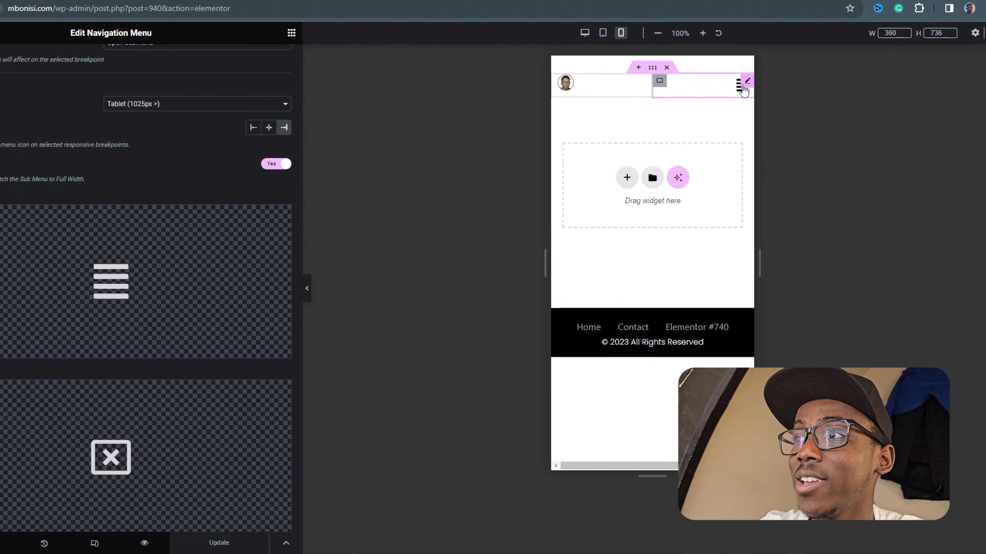
Expand the hamburger menu in the mobile preview and inspect the main menu's style settings and normal text colour
click(739, 86)
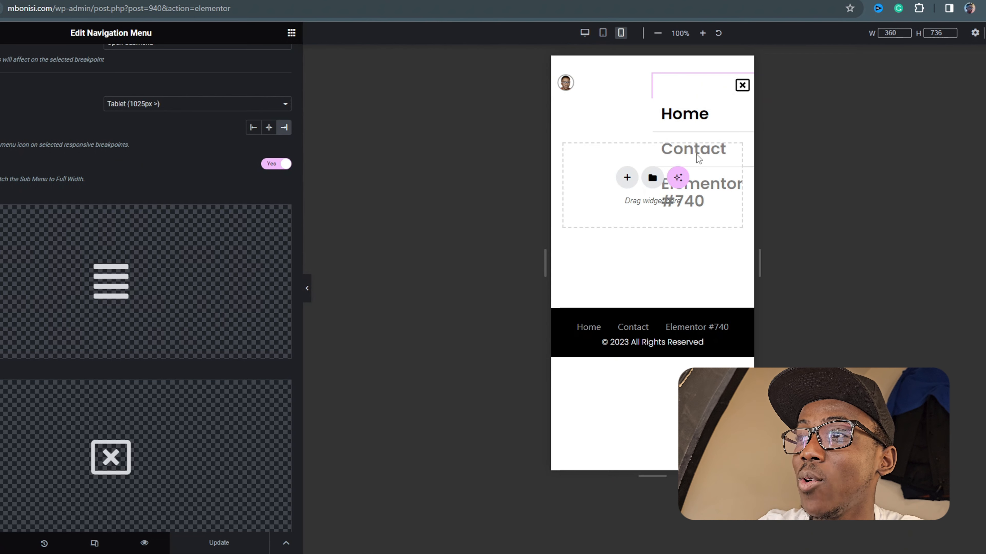
scroll(44, 247, up, 3)
scroll(96, 251, up, 3)
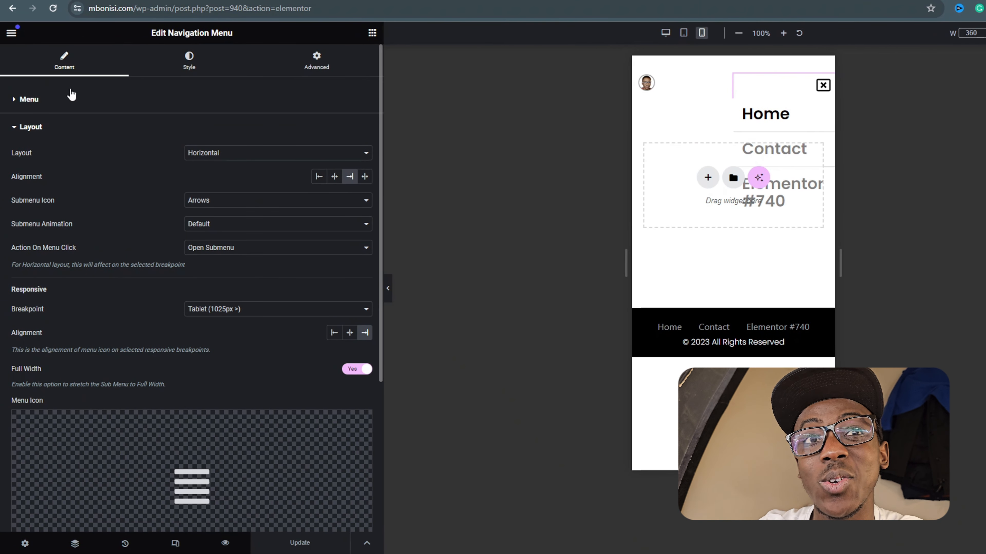
click(31, 101)
click(204, 67)
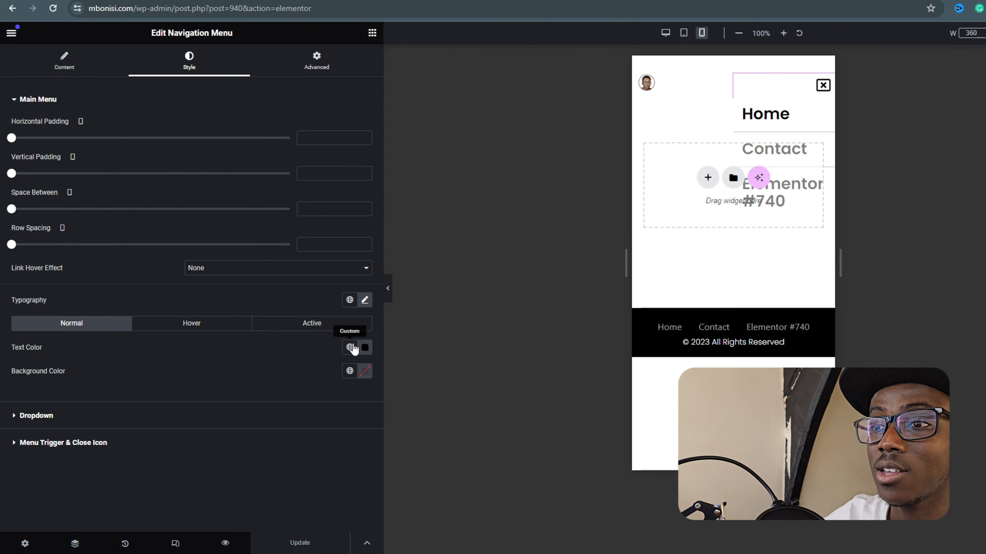
click(365, 348)
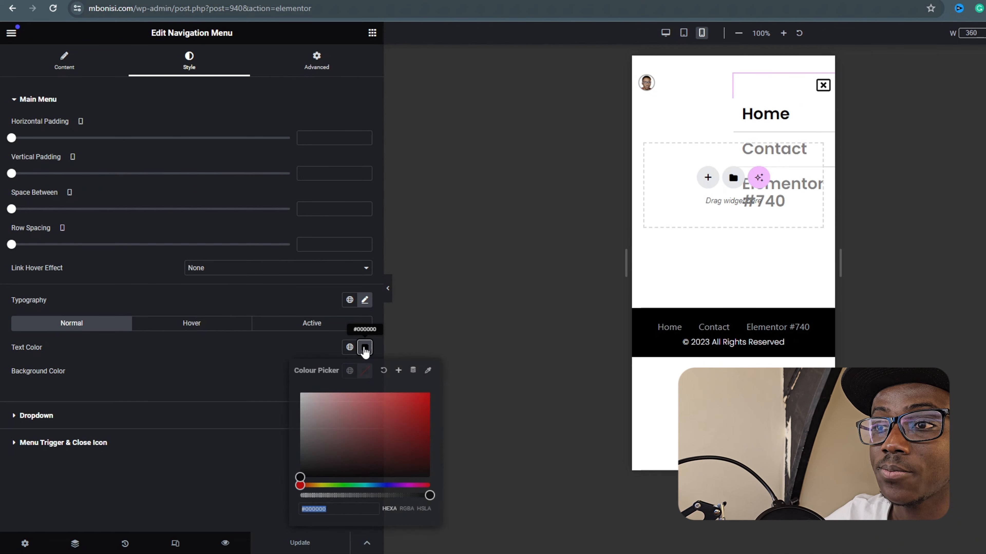
click(364, 349)
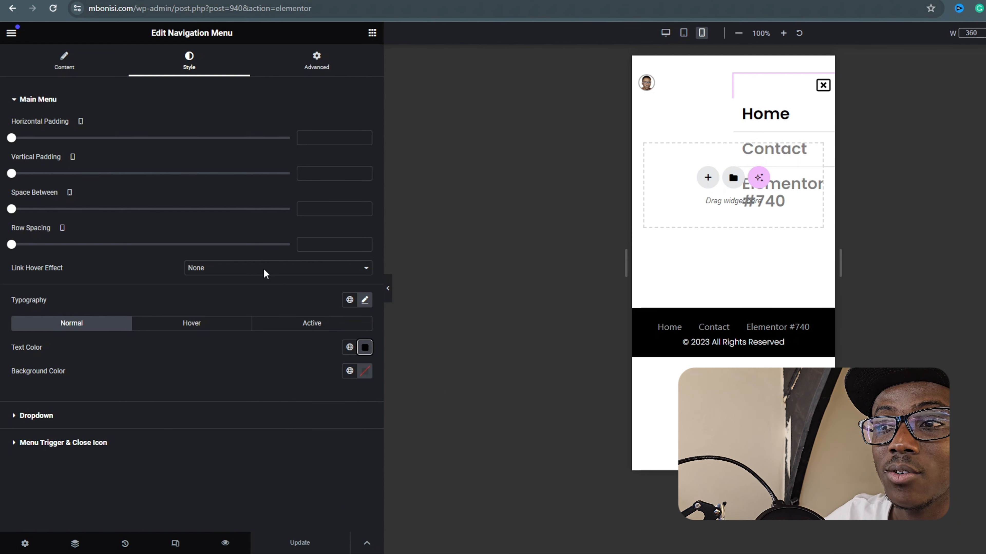
Set the navigation menu's dropdown text size to 20 px, checking it in the expanded mobile menu
click(38, 418)
scroll(311, 342, down, 5)
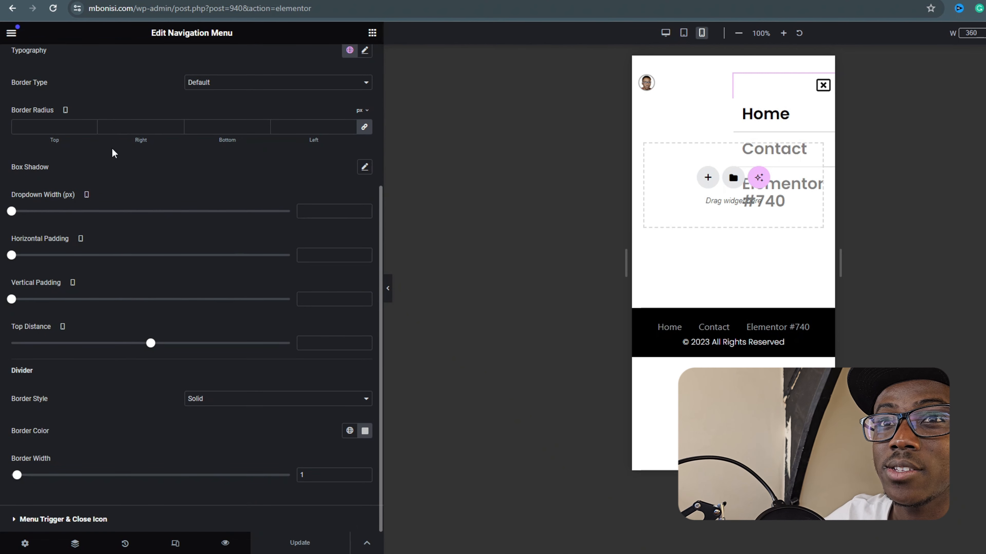
scroll(116, 153, up, 3)
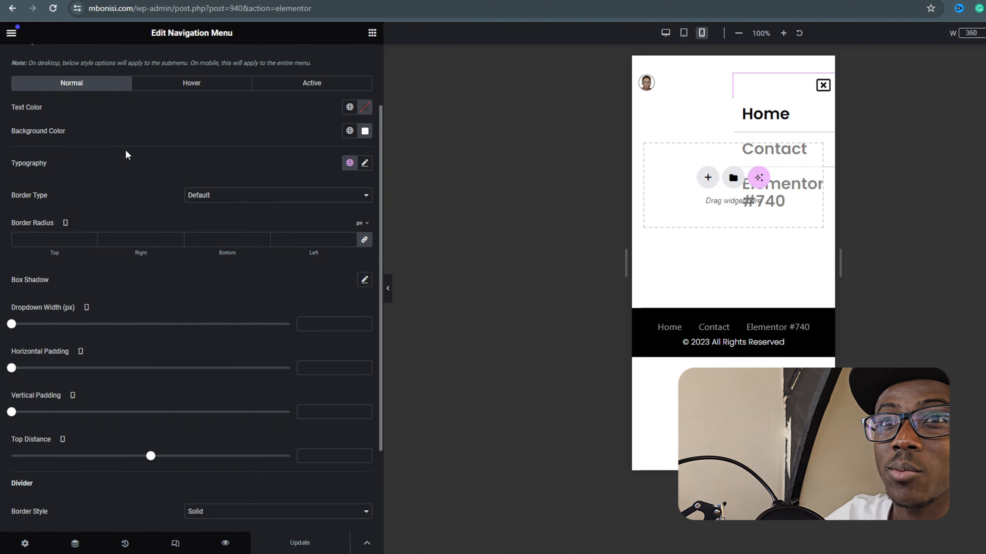
click(365, 163)
drag(46, 264, 48, 261)
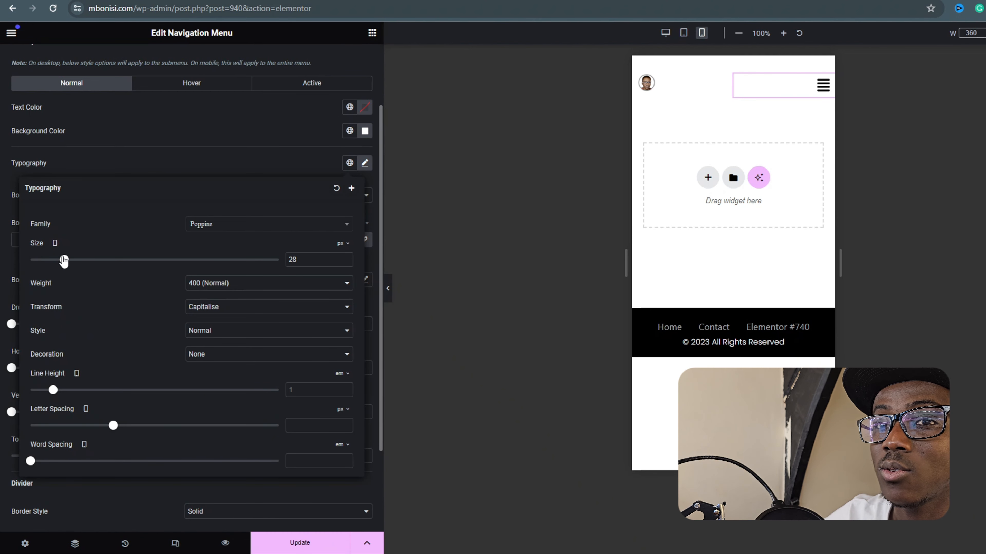
click(819, 94)
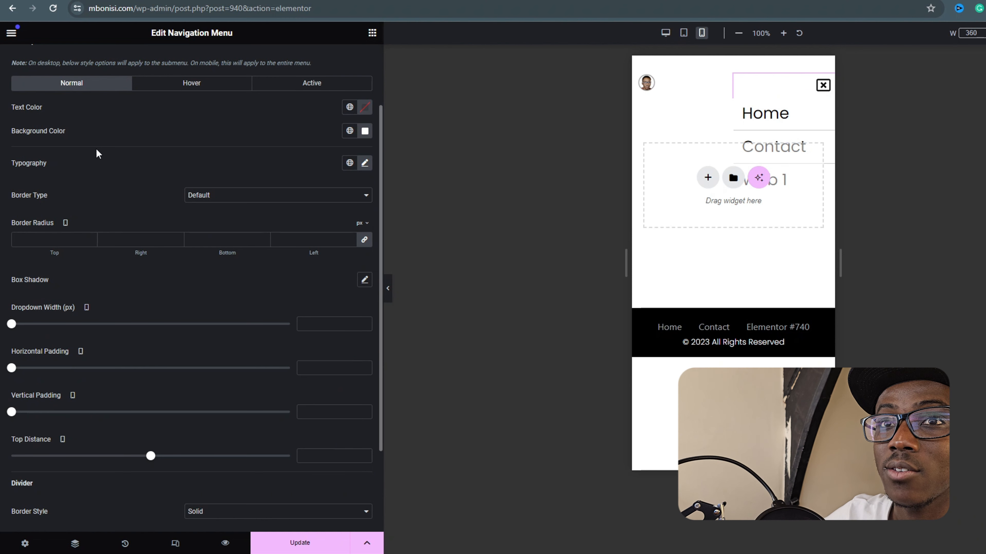
scroll(205, 171, up, 2)
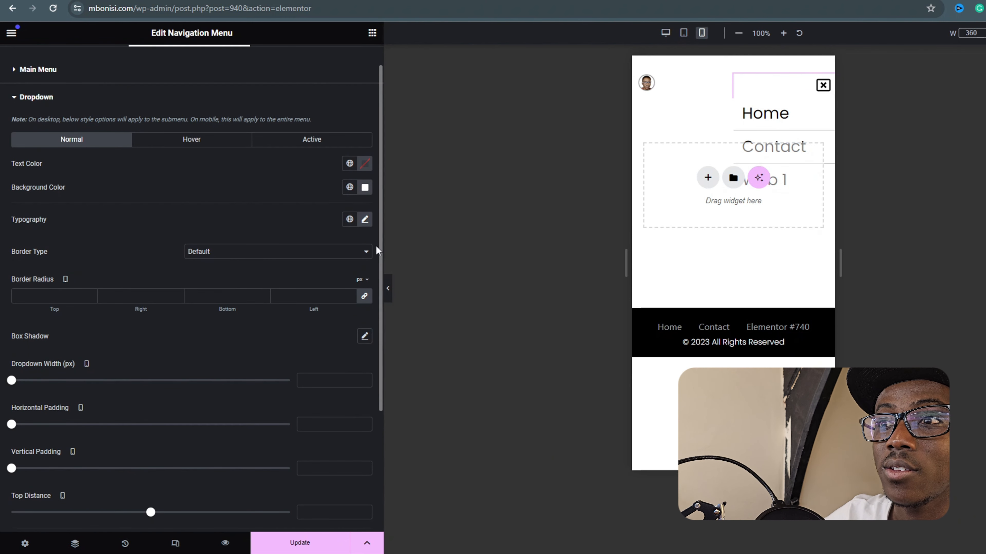
click(365, 219)
drag(64, 315, 59, 316)
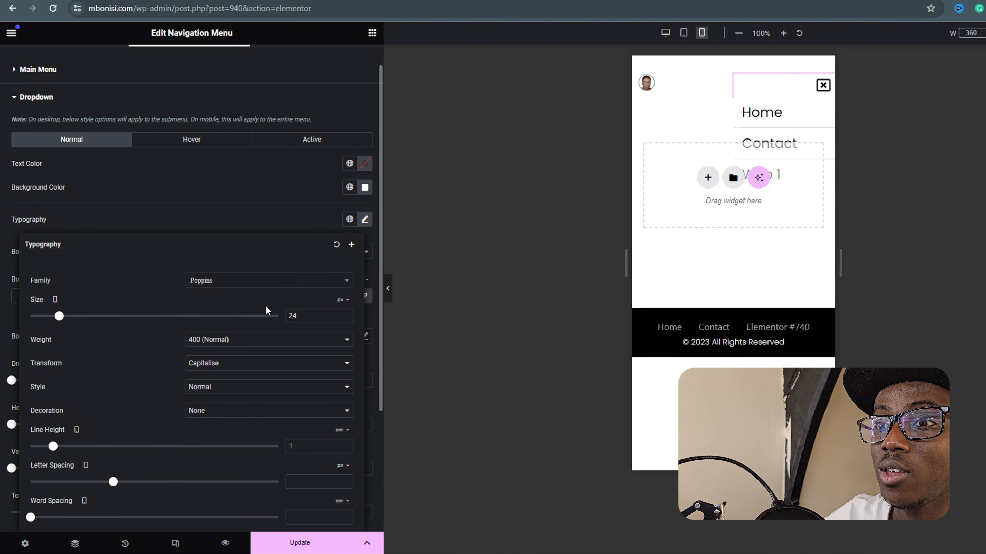
text(20)
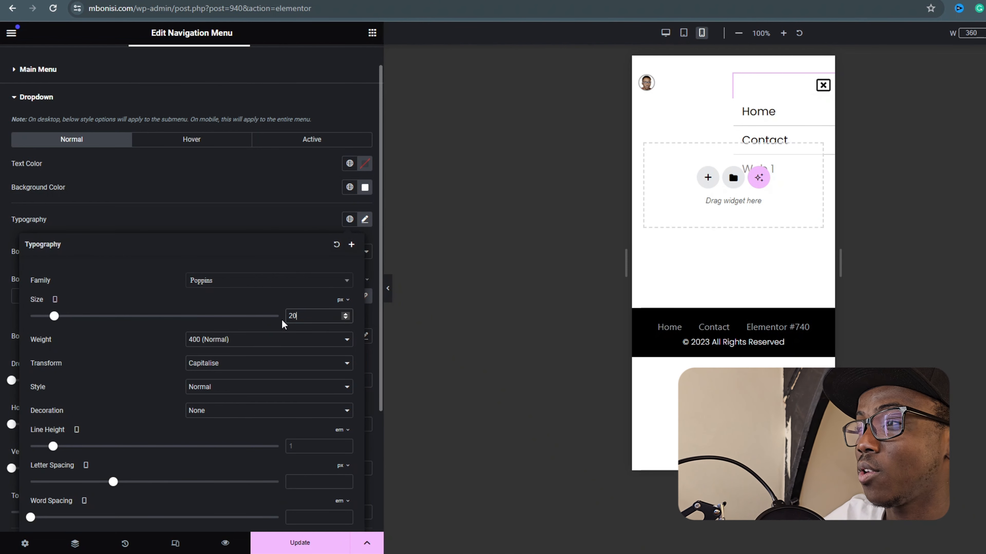
Set the dropdown text's line height to 0.4 em and letter spacing to -0.4 px, and update the header
scroll(80, 434, down, 2)
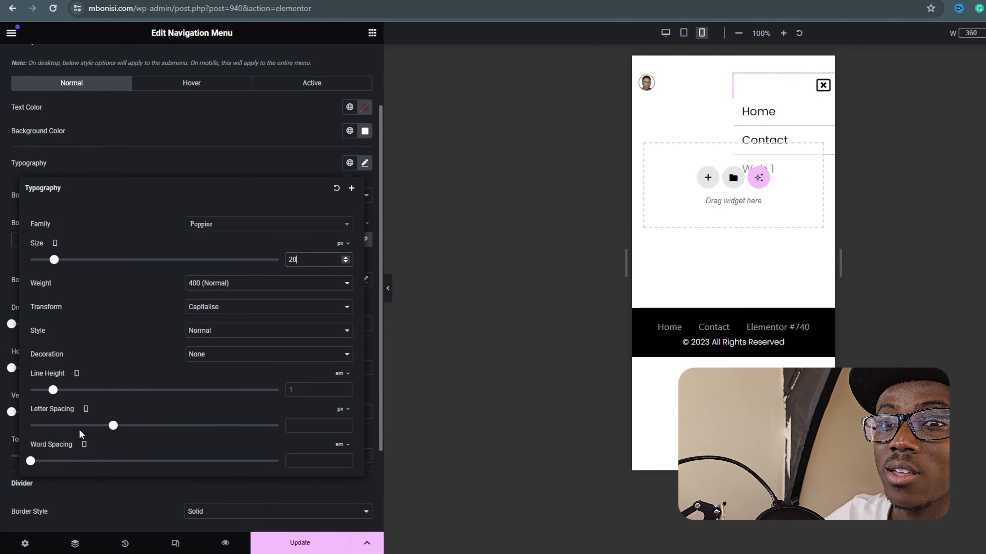
mouse_move(53, 394)
mouse_down()
mouse_move(66, 391)
mouse_move(38, 386)
mouse_up()
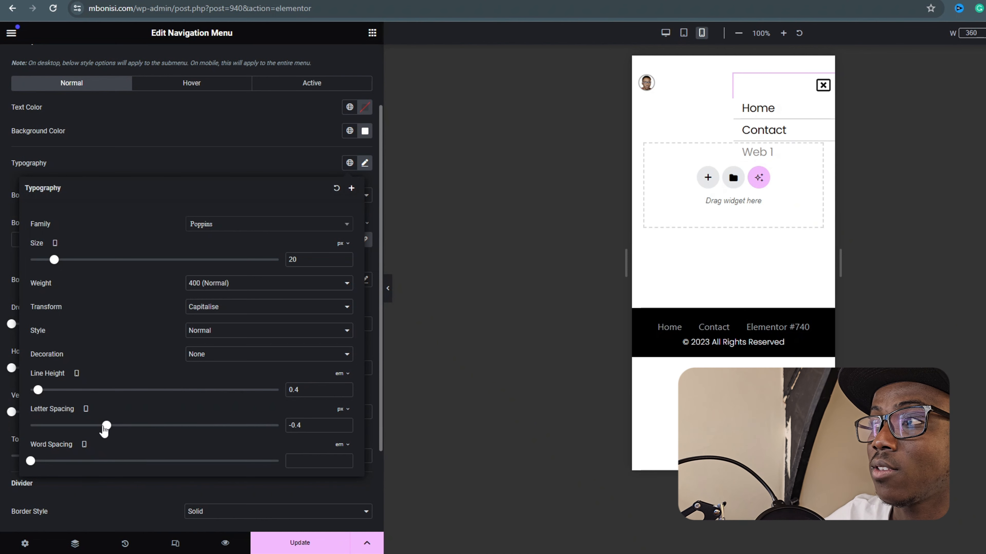
click(316, 543)
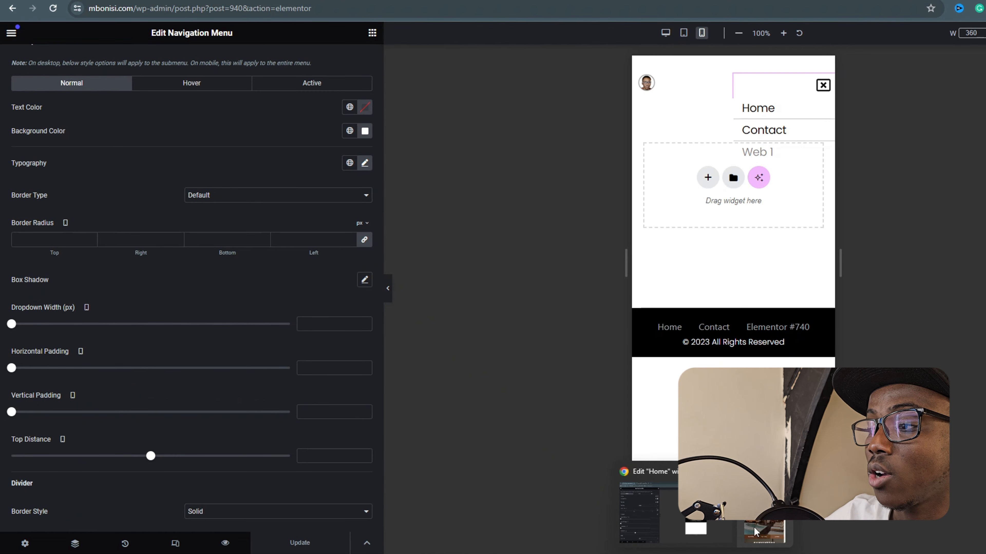
Switch to the live site's mobile-width browser window, reload the page and expand its hamburger menu
click(764, 526)
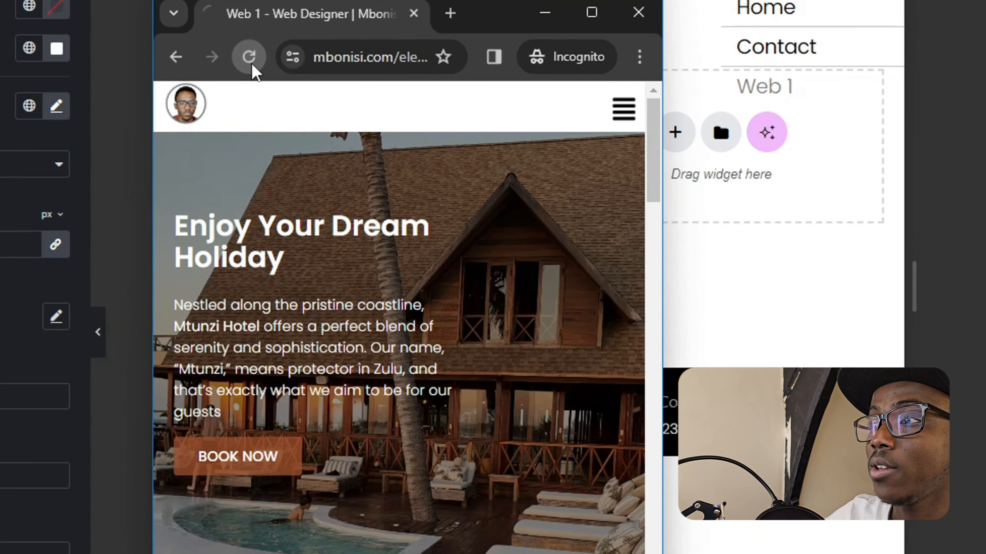
click(471, 135)
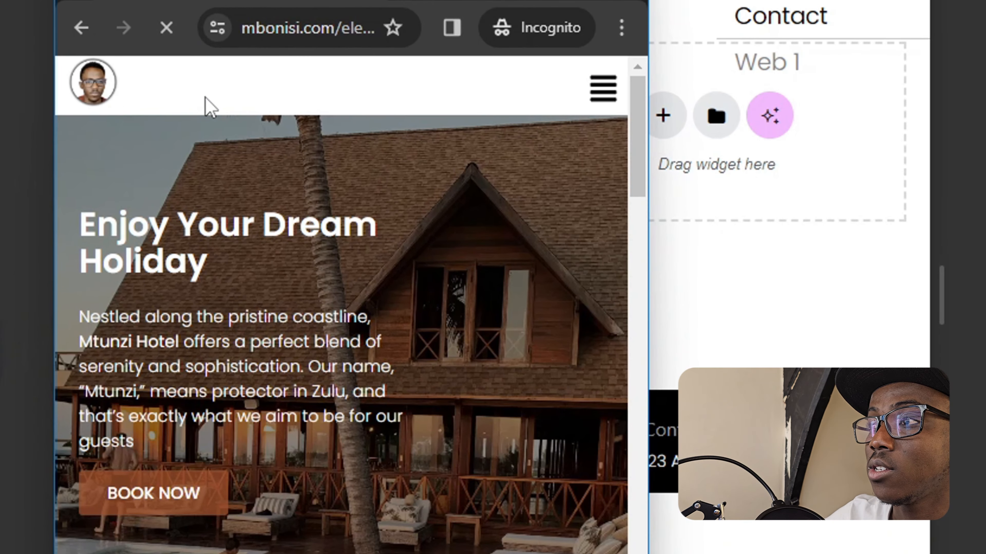
click(593, 93)
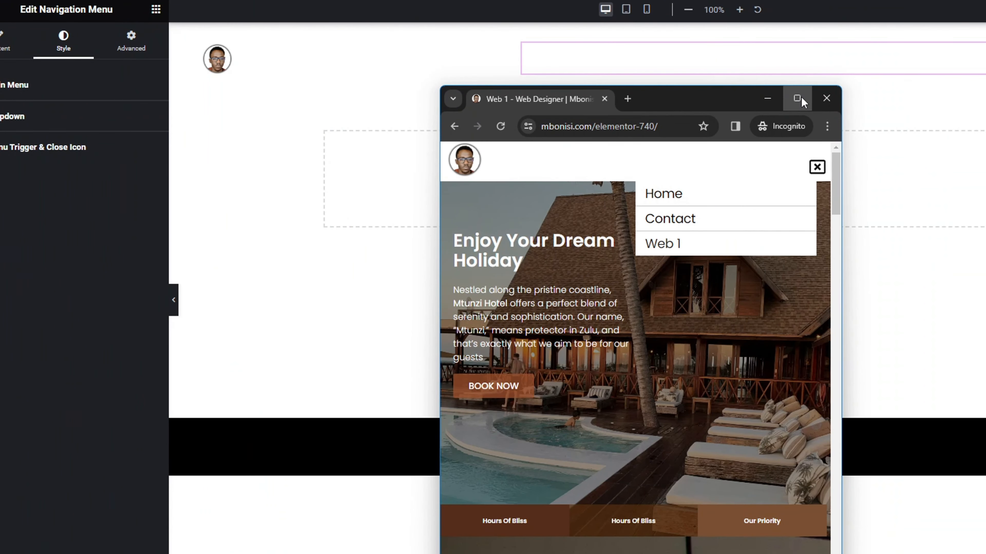
Maximize the live site's window, visit the Contact, Home and Web 1 pages through the header menu, and look through the Web 1 page
click(800, 100)
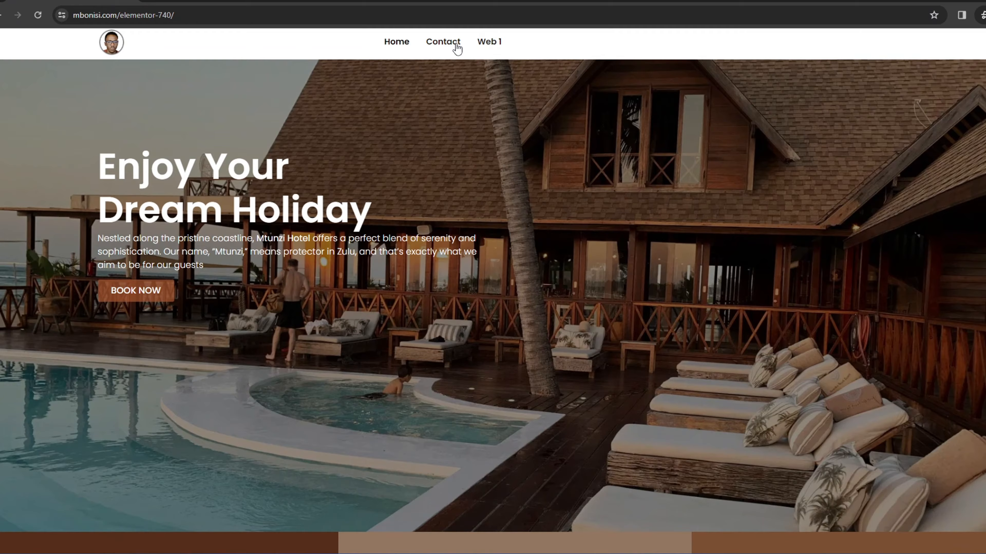
click(516, 22)
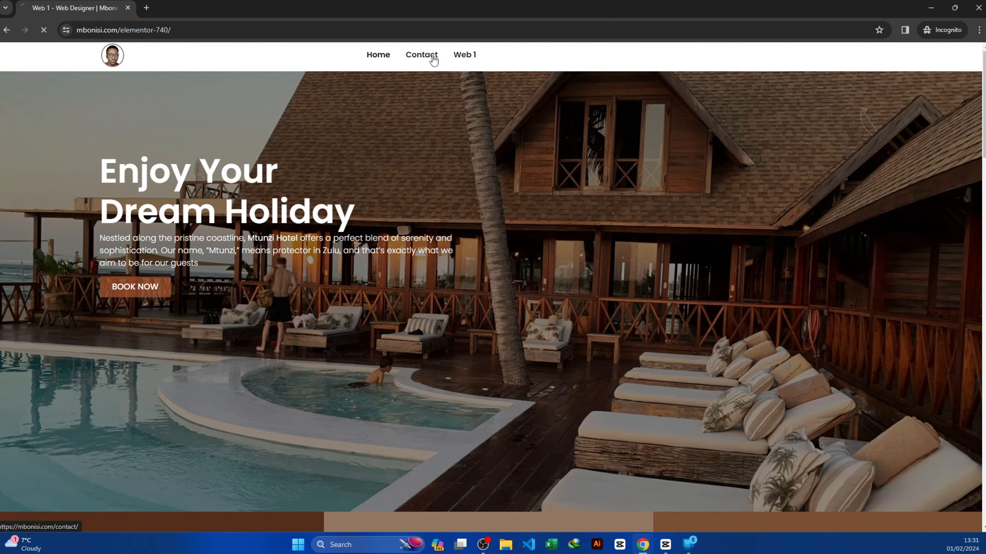
click(776, 56)
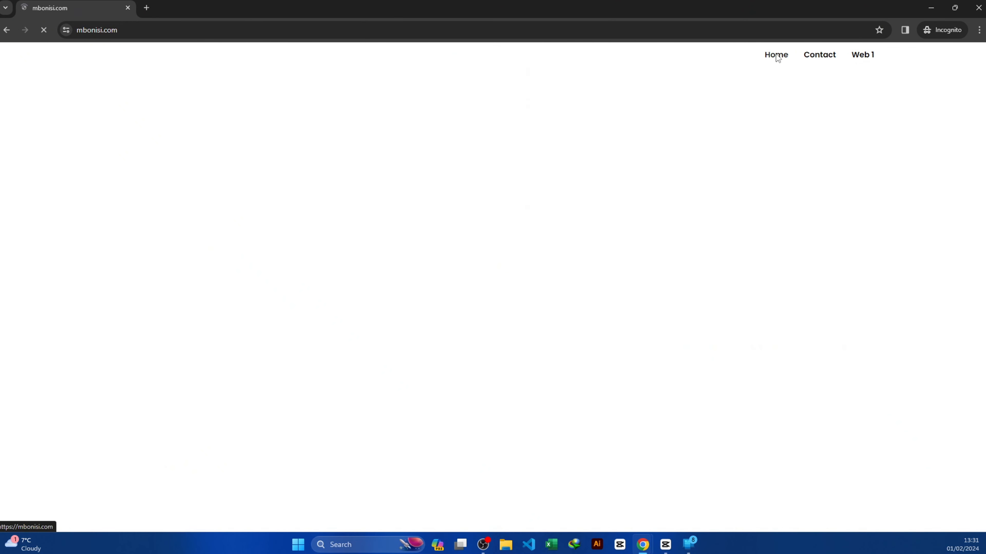
click(857, 56)
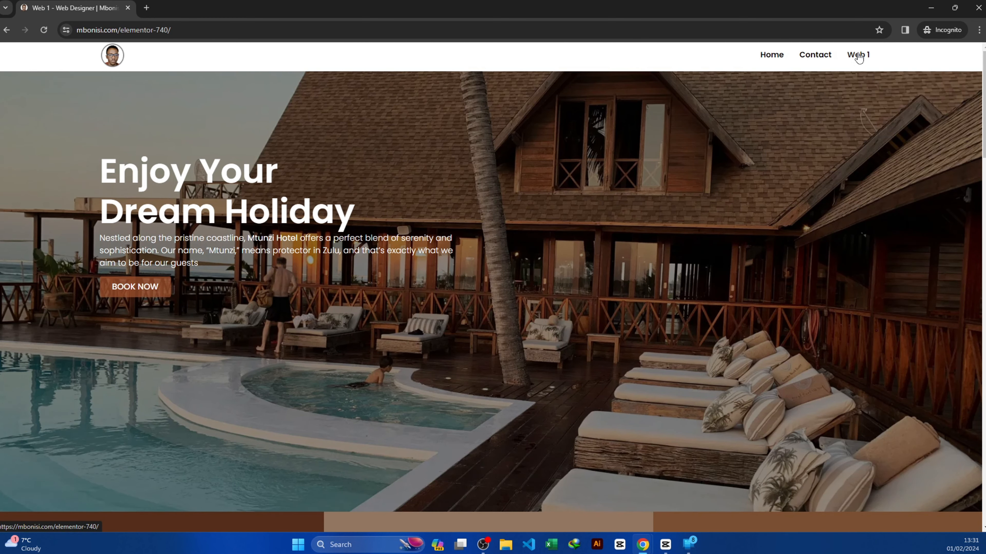
scroll(680, 262, down, 5)
scroll(682, 285, up, 5)
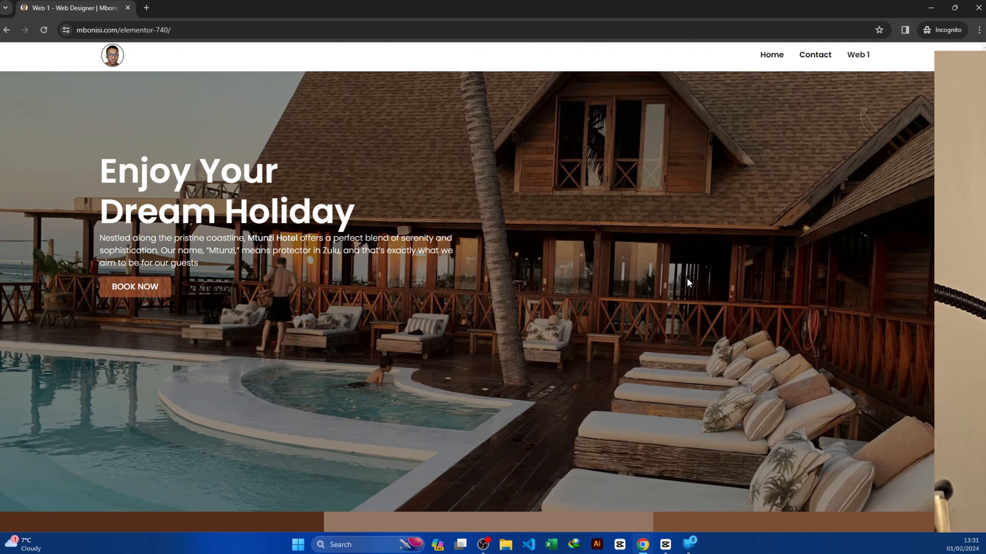